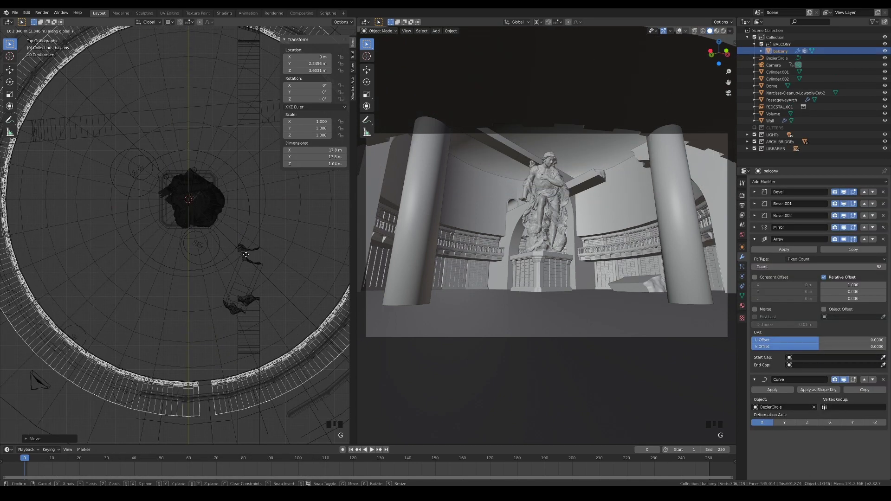
Zoom the viewport on the cathedral scene with spiral pillars, chandeliers and monks around the statue
scroll(236, 268, down, 5)
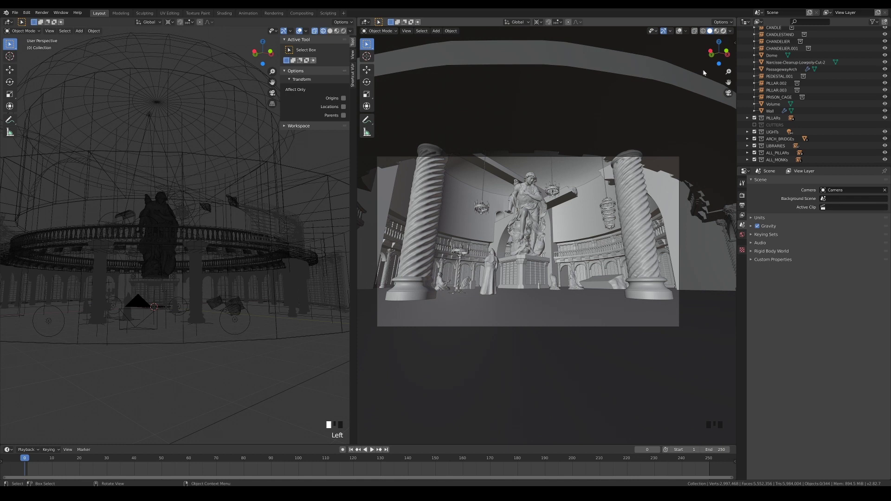
Preview the camera view in Rendered shading and orbit the overview to look down on the ring
key(z)
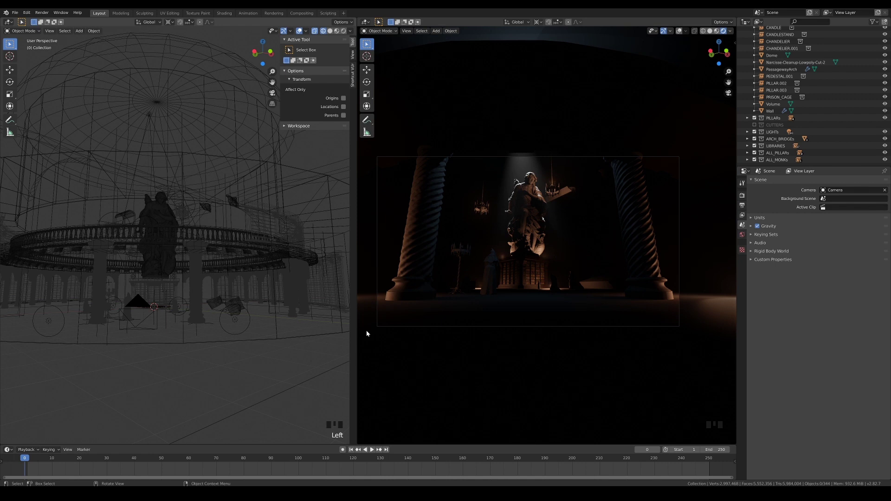
middle_drag(272, 325, 280, 269)
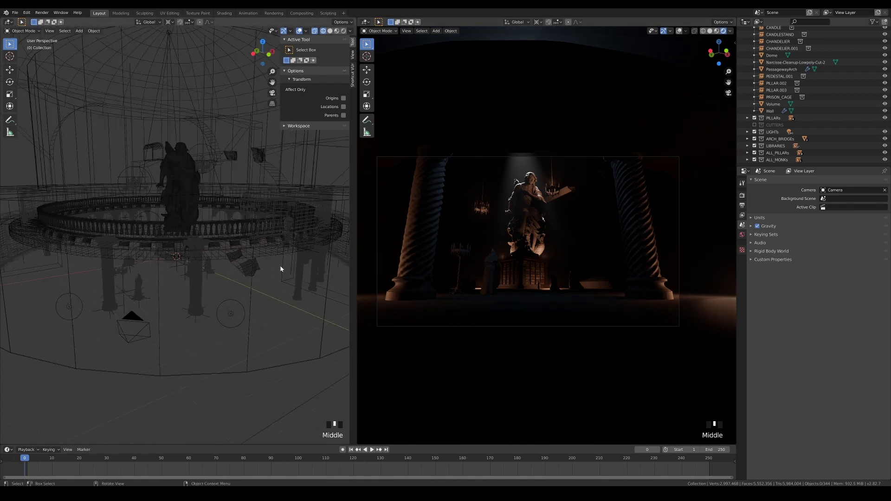
middle_drag(216, 304, 240, 263)
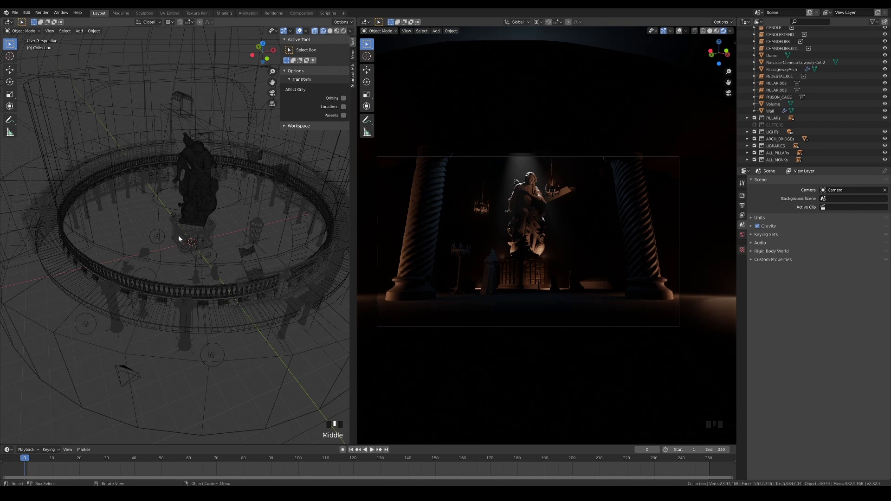
Pan the overview slightly and select Light.006 near the statue
shift+middle_drag(205, 238, 226, 242)
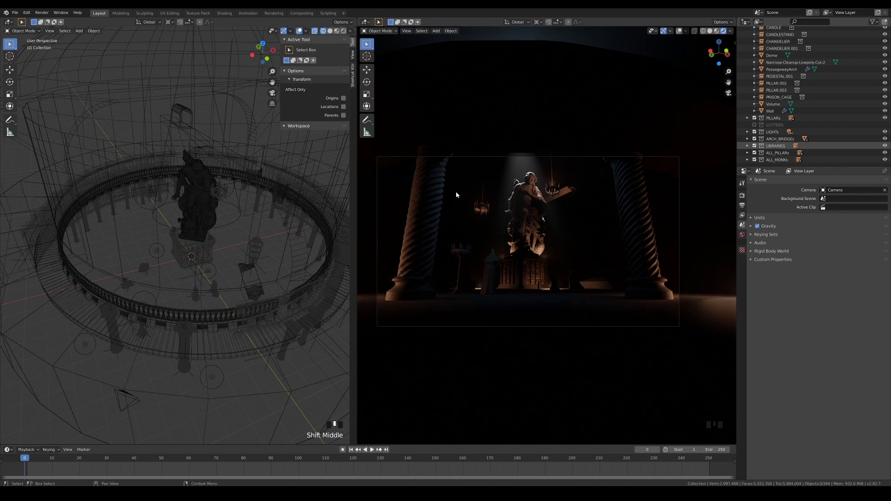
scroll(228, 292, up, 3)
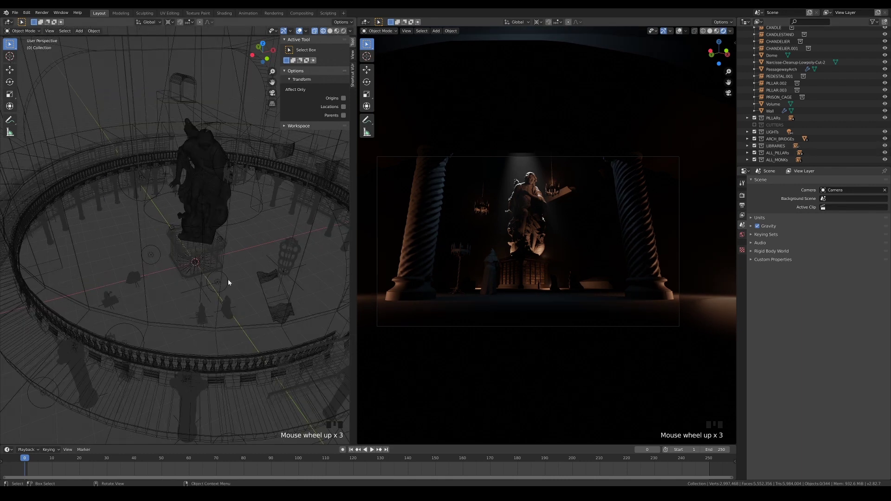
click(227, 281)
In top view, move Light.006 across the floor beside the statue's pedestal
key(KP_7)
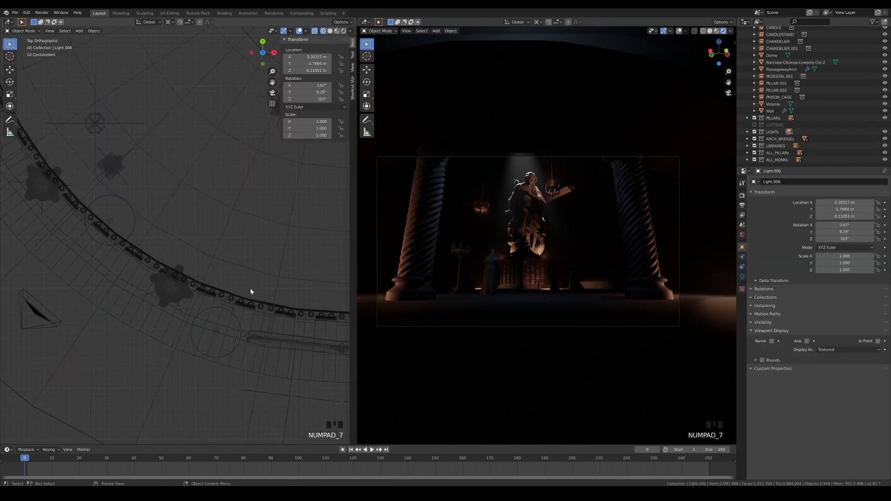
scroll(185, 250, down, 3)
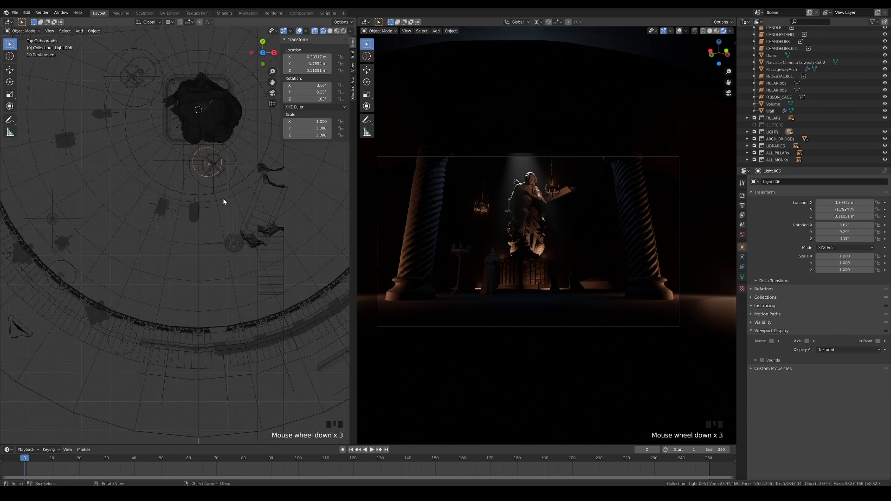
shift+middle_drag(211, 214, 211, 201)
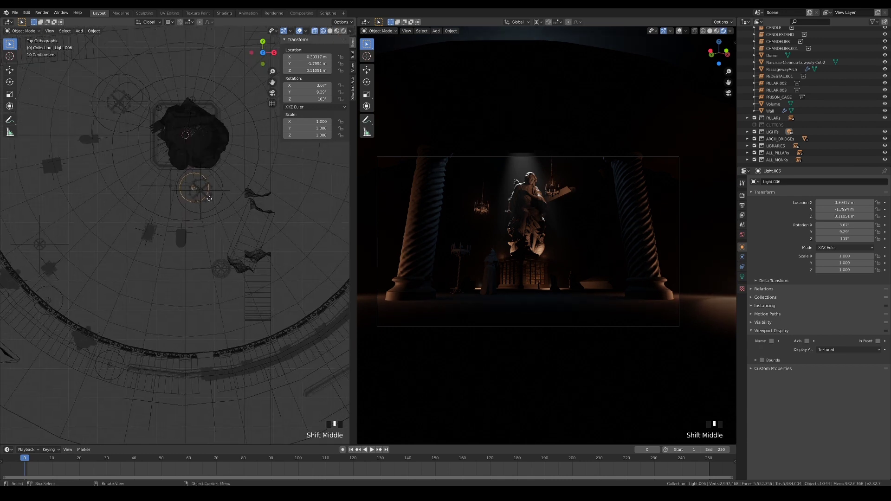
key(g)
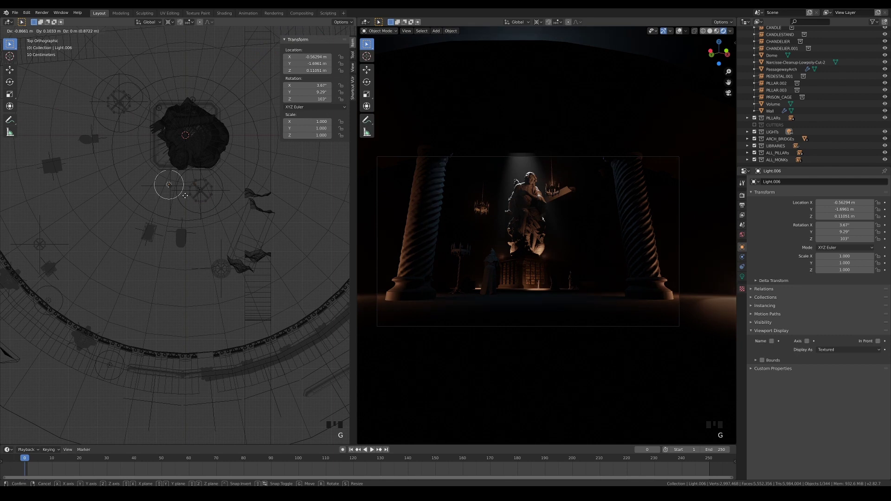
click(192, 195)
Raise Light.006 vertically to Z 0.22332 m and nudge it into its final position
scroll(199, 277, up, 6)
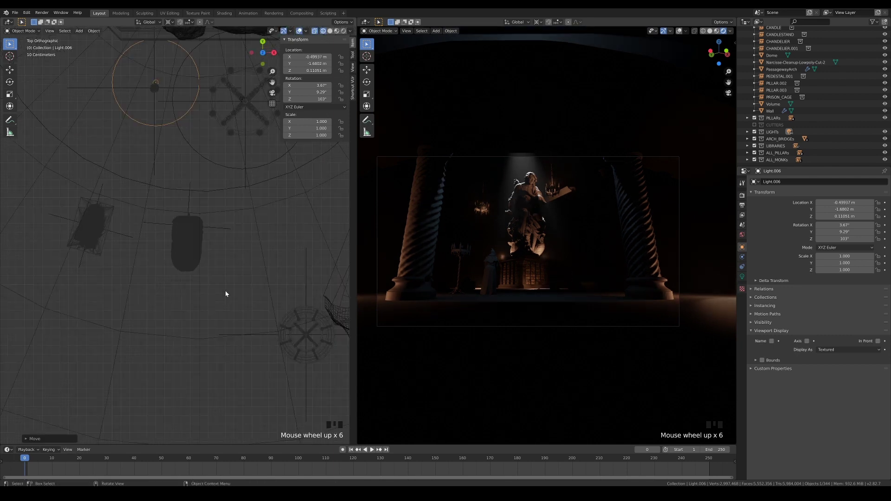
key(g)
key(z)
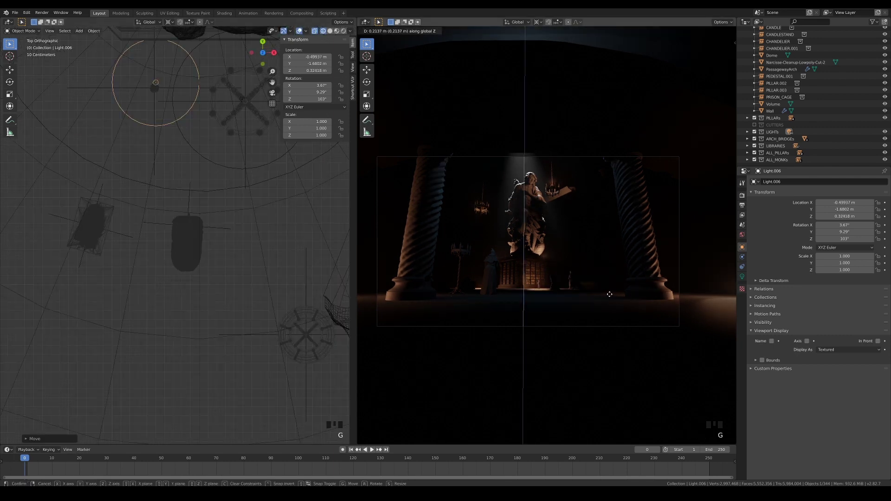
click(591, 294)
key(g)
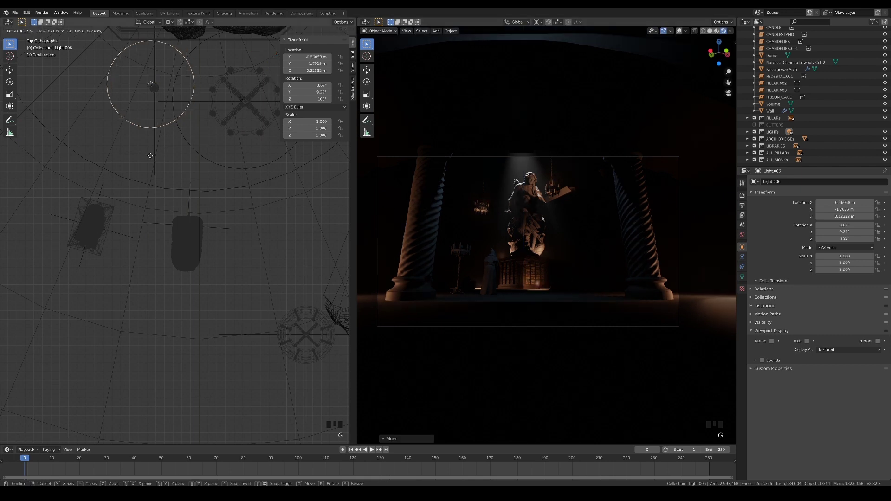
click(150, 158)
Pan the top view toward the outer ring and select the CANDLESTAND object
scroll(193, 158, down, 8)
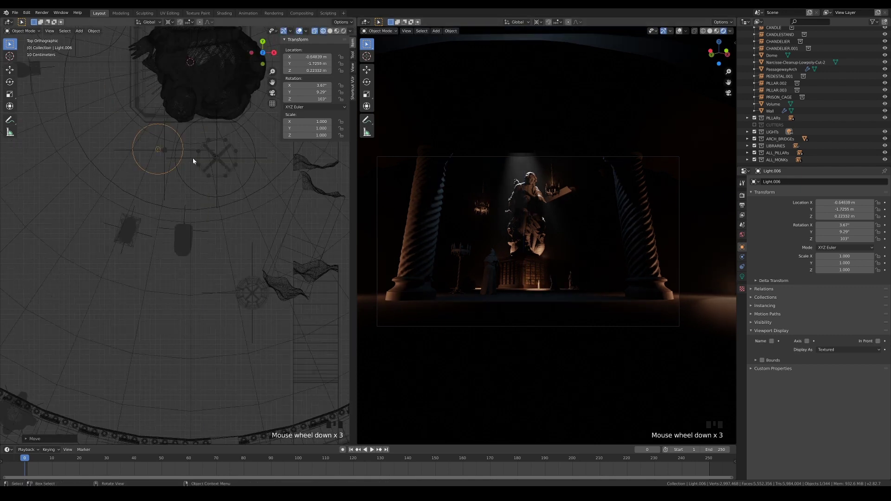
shift+middle_drag(213, 210, 184, 203)
scroll(170, 183, down, 2)
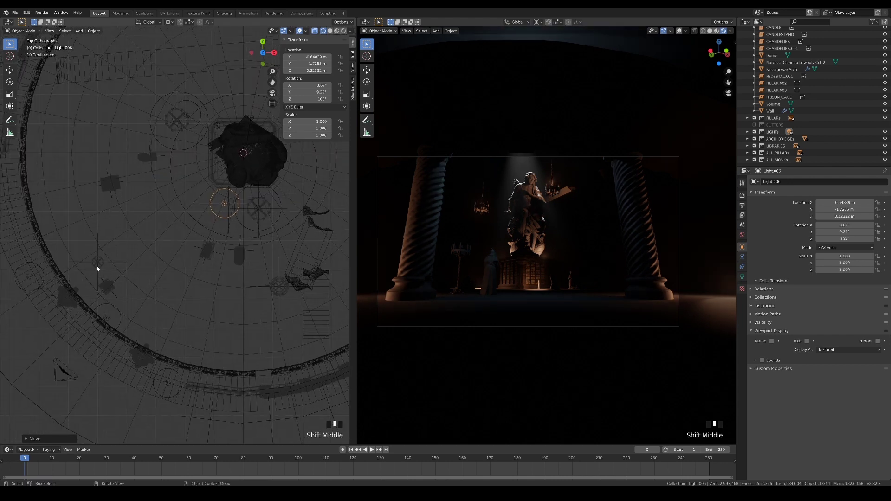
click(136, 267)
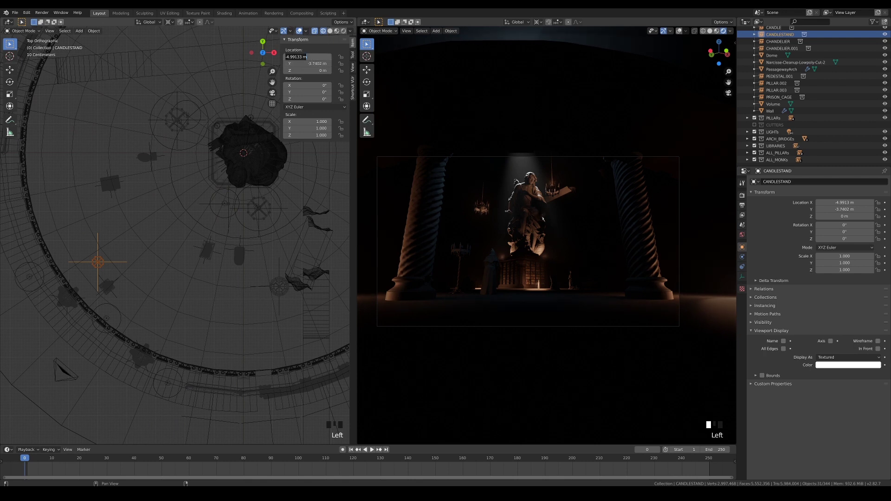
Move the CANDLESTAND to location 0 and frame it in a perspective view
text(0)
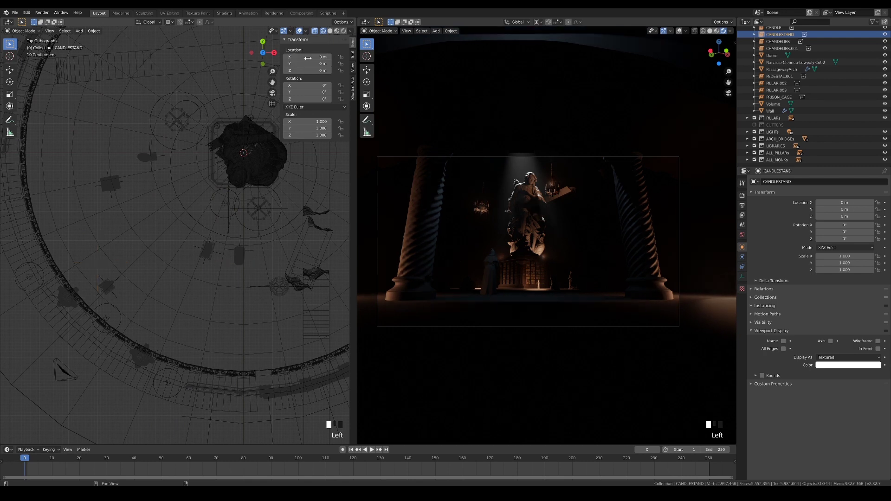
key(Return)
middle_drag(207, 277, 227, 238)
key(KP_Decimal)
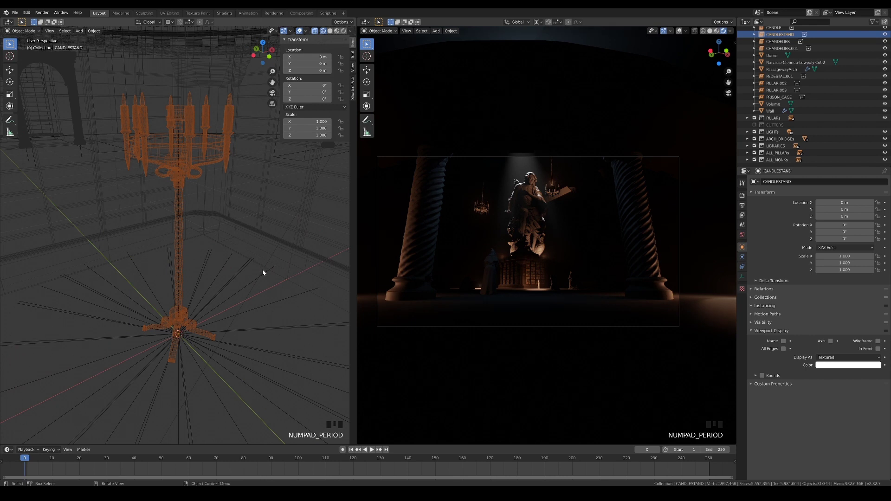
scroll(262, 272, down, 3)
Duplicate the light beside the candlestand and raise the copy above it
click(235, 366)
key(shift+d)
click(230, 235)
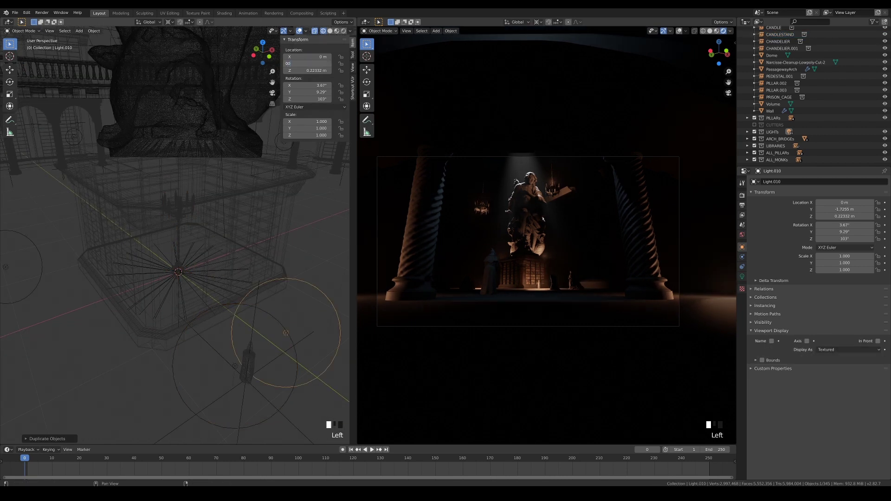
key(g)
click(216, 210)
Put the candlestand and the light copy into a new CANDLESTAND collection
click(221, 235)
key(KP_Decimal)
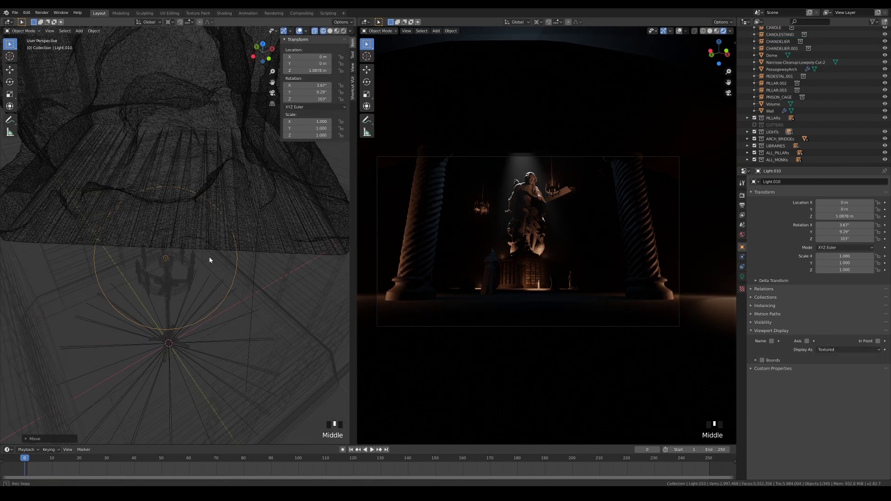
scroll(213, 251, down, 2)
key(m)
click(201, 312)
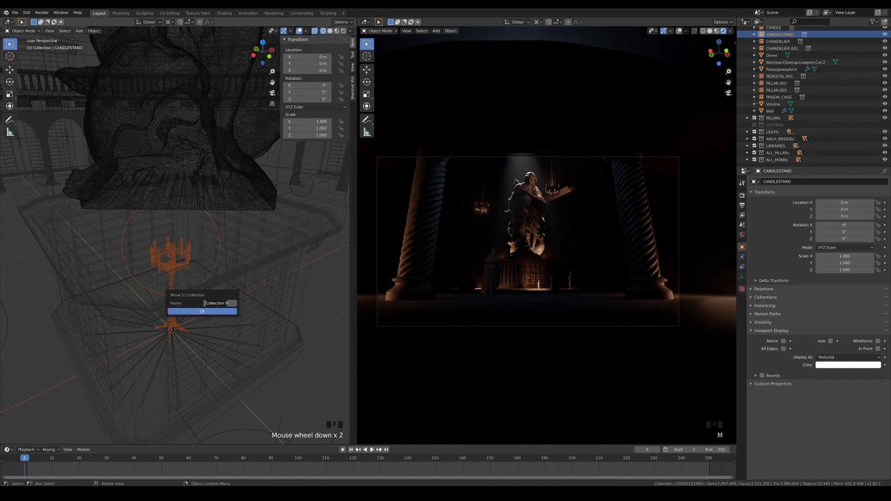
click(215, 312)
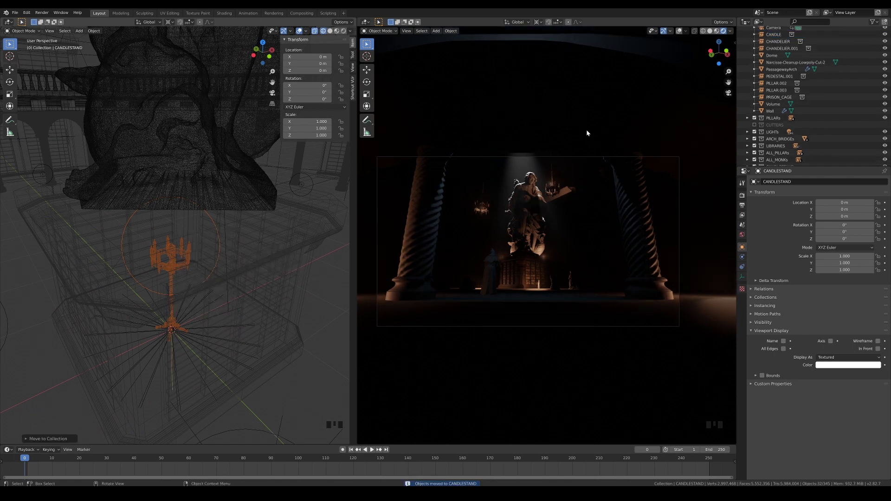
Exclude the CANDLESTAND collection from the scene in the Outliner
scroll(794, 77, up, 1)
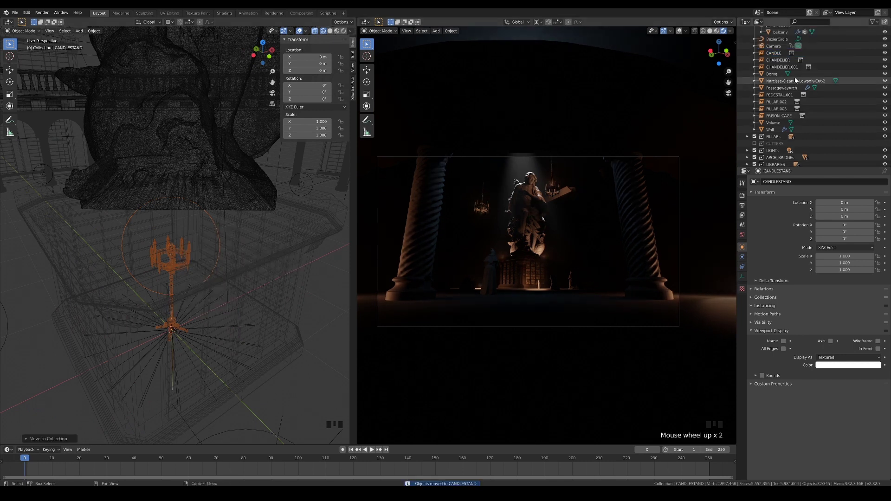
scroll(794, 80, down, 3)
scroll(792, 85, down, 5)
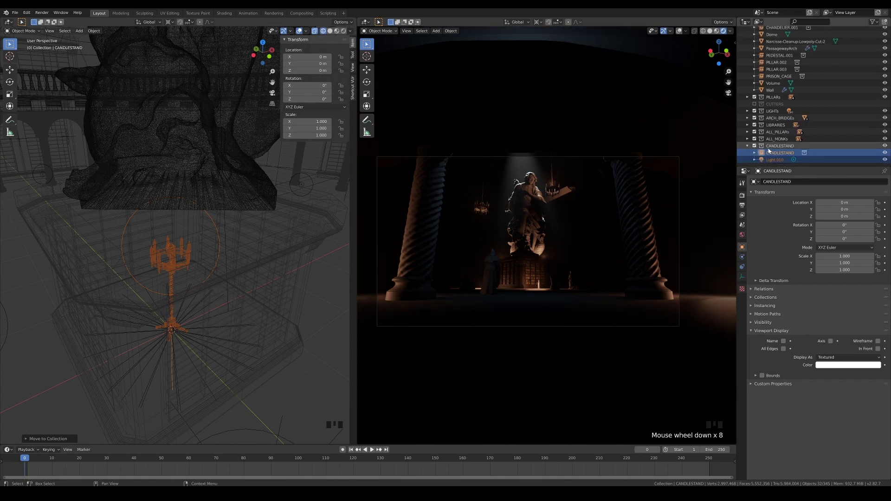
click(754, 145)
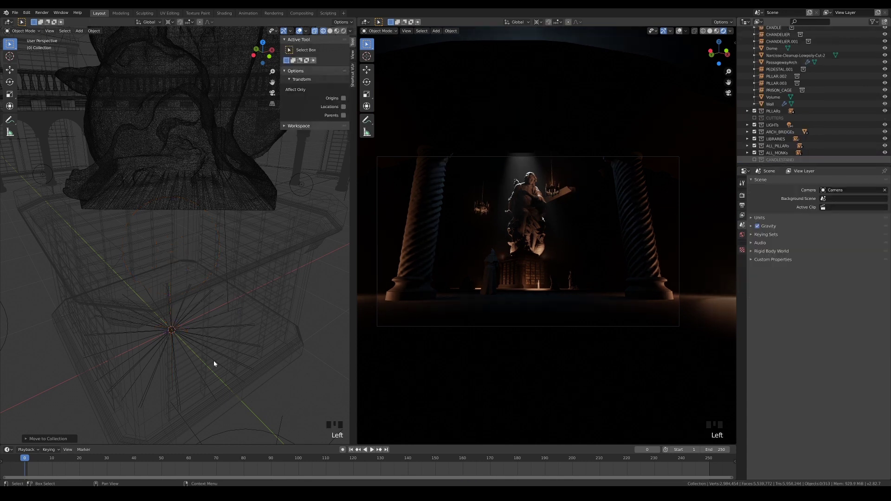
Add an instance of the CANDLESTAND collection to the scene
scroll(284, 353, down, 4)
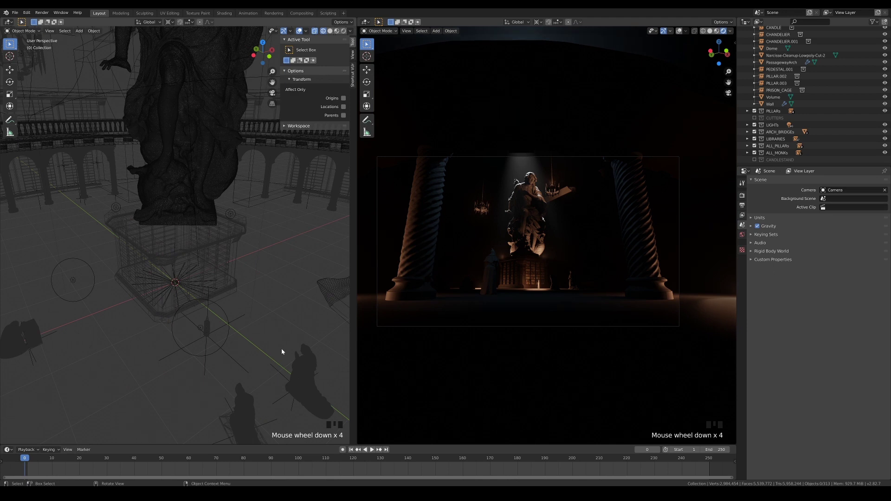
key(shift+a)
click(270, 296)
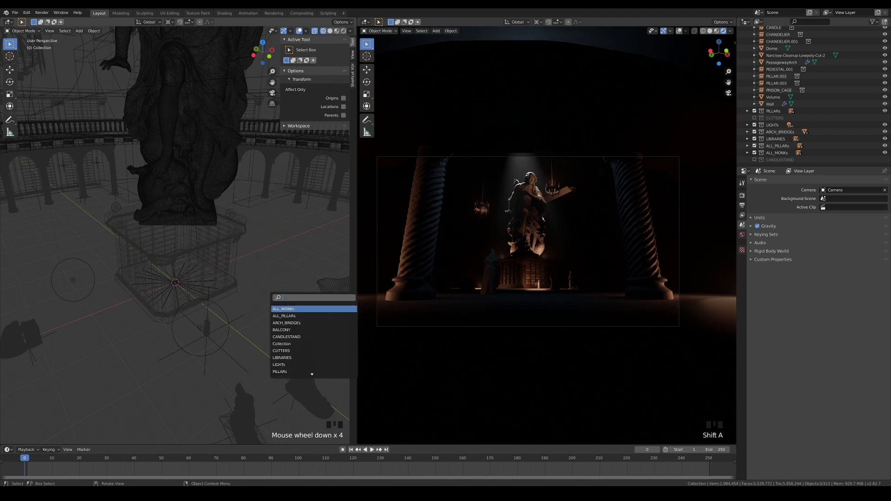
click(286, 337)
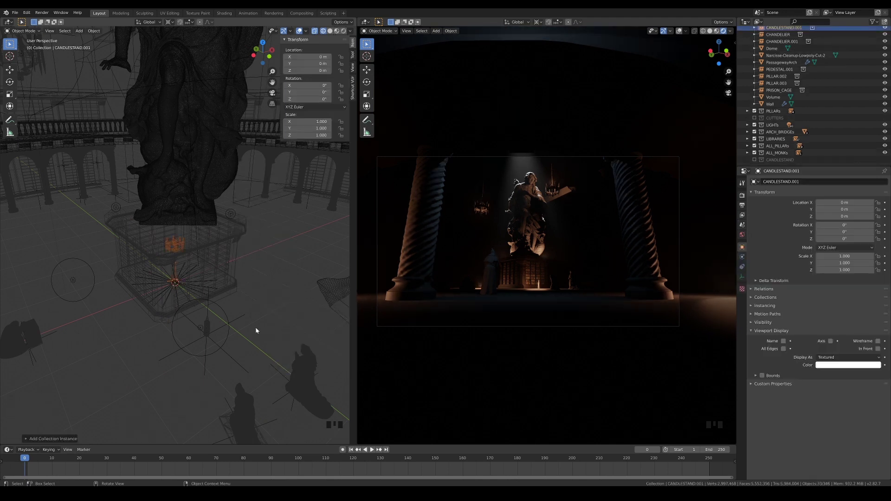
In top view, place the candlestand instance to the left of the statue
key(KP_7)
scroll(205, 308, down, 6)
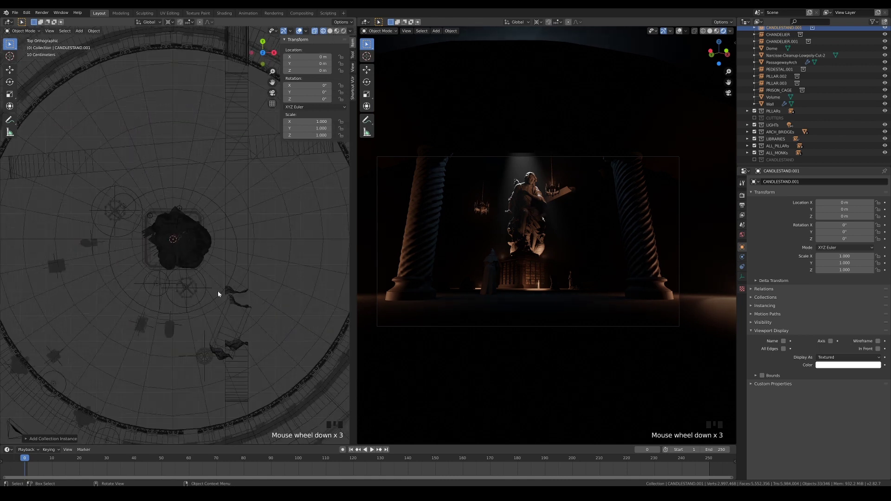
key(g)
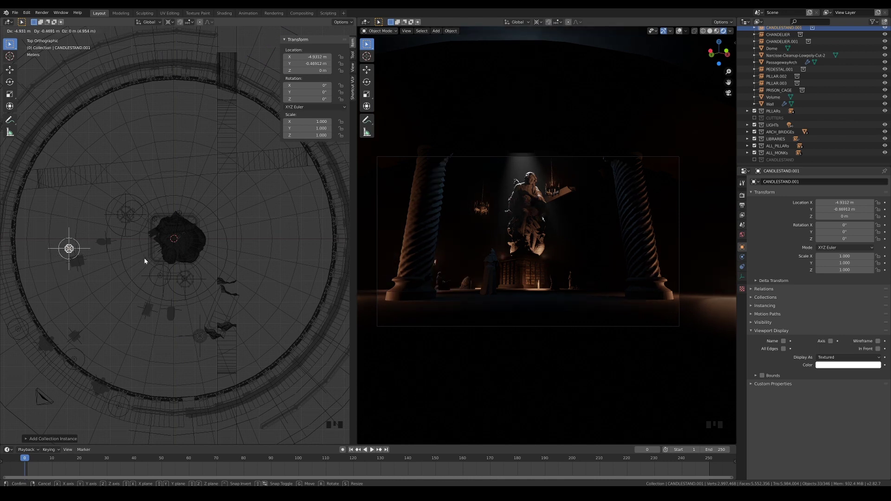
click(144, 261)
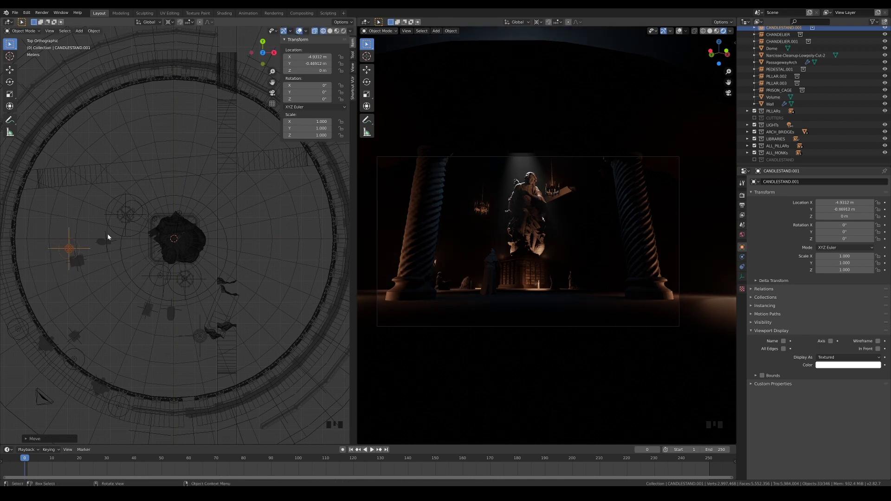
Duplicate the candlestand three more times, spreading copies across the floor up to CANDLESTAND.004
key(shift+d)
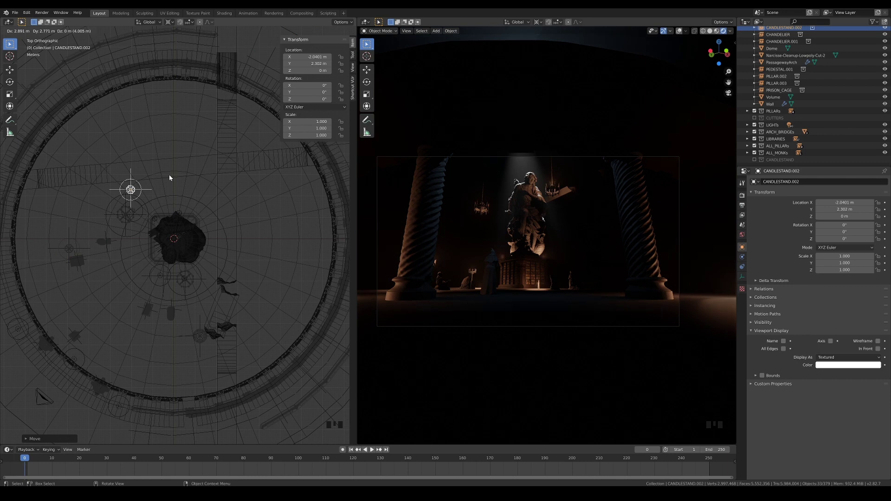
click(169, 174)
scroll(207, 235, down, 1)
shift+middle_drag(215, 251, 207, 211)
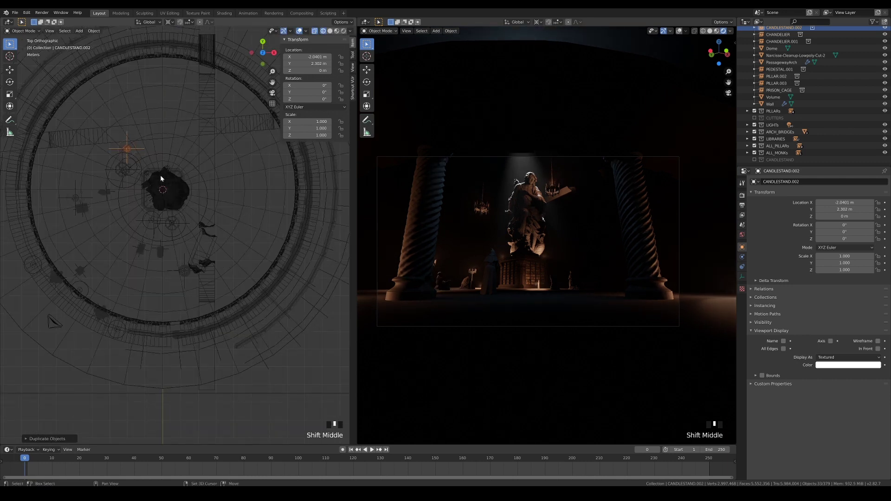
key(shift+d)
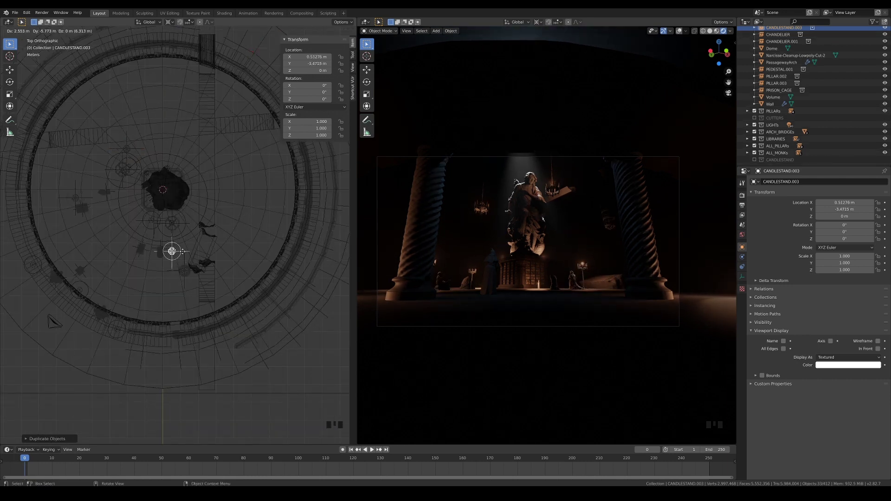
click(180, 249)
key(shift+d)
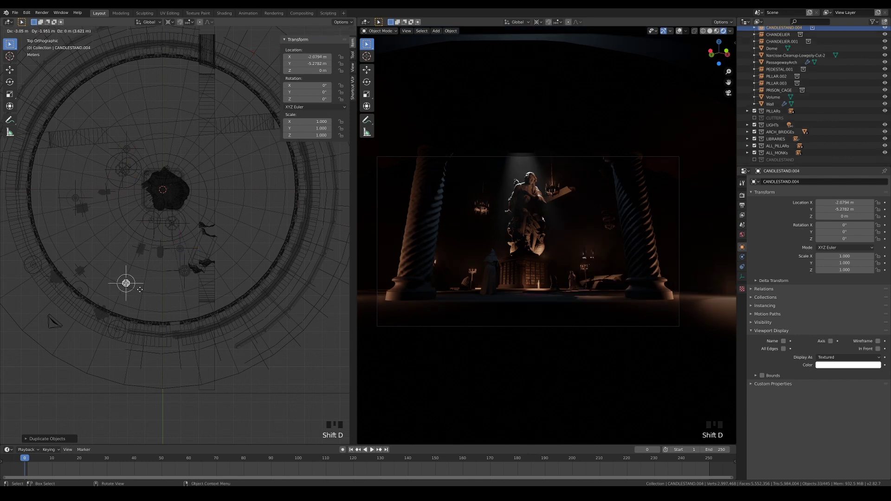
click(103, 262)
scroll(182, 241, up, 4)
Copy a candle light onto the left candlestand at X -3.2031, Y -3.8802, Z 0.22332 m
click(135, 114)
scroll(159, 179, down, 2)
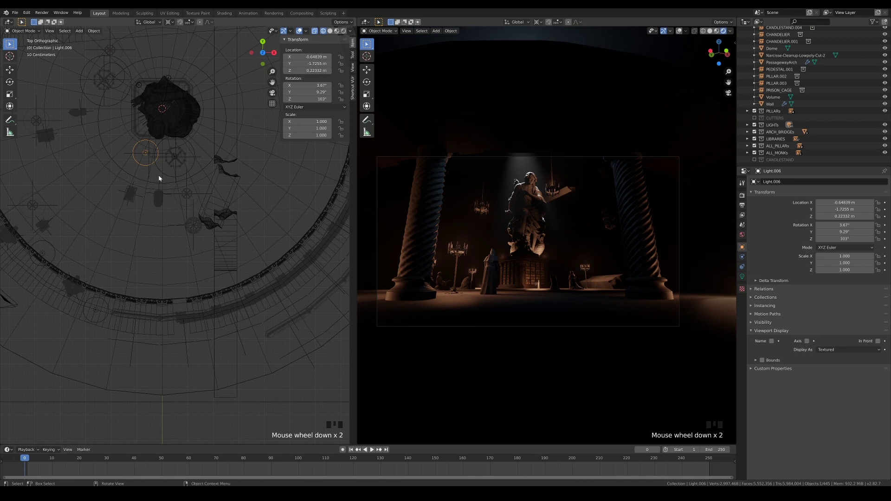
key(shift+d)
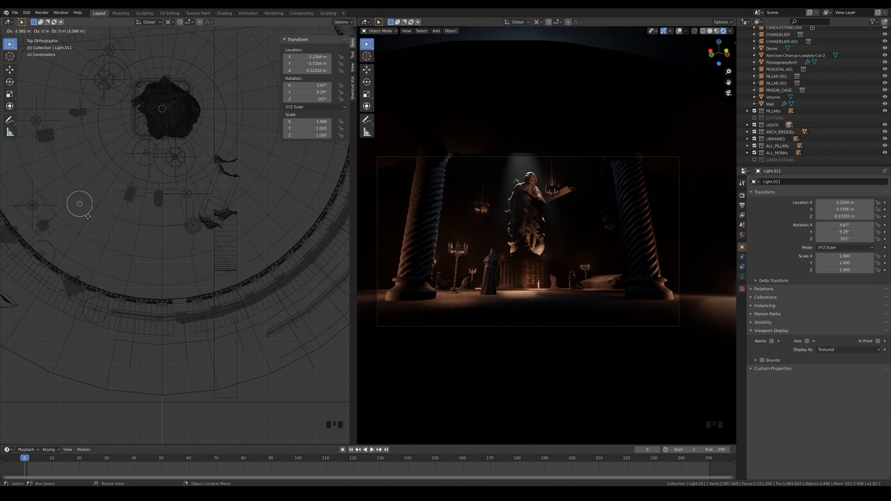
click(89, 220)
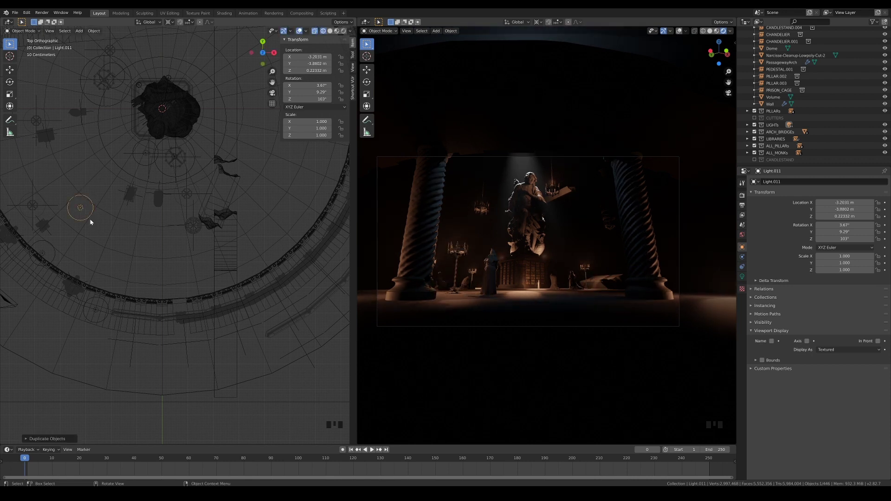
click(132, 216)
Recentre the top view on the whole floor and orbit into perspective
scroll(219, 247, down, 2)
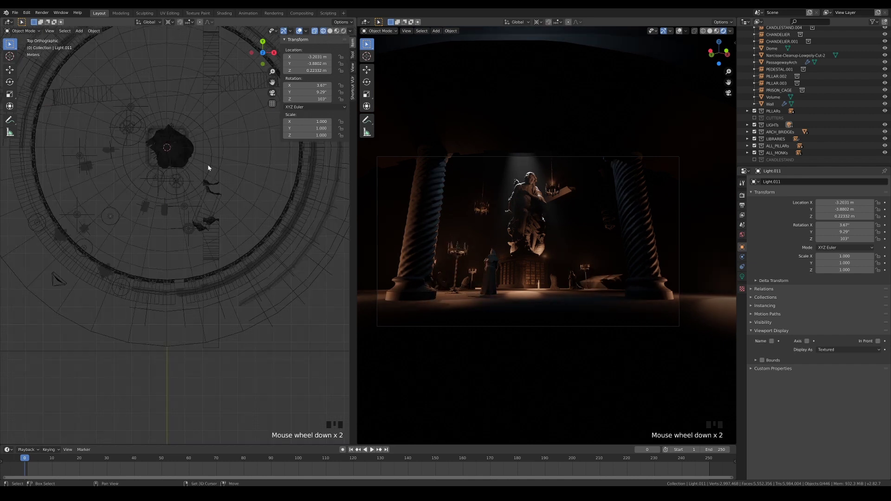
shift+middle_drag(208, 168, 165, 155)
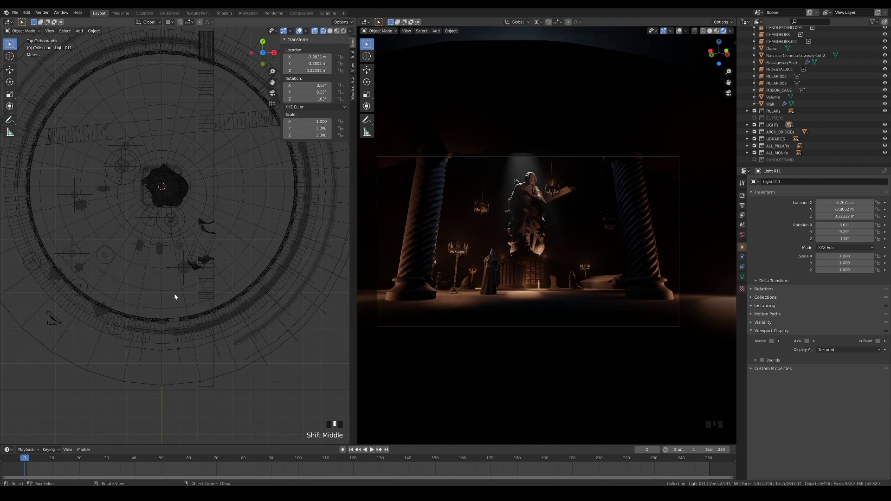
middle_drag(232, 262, 226, 214)
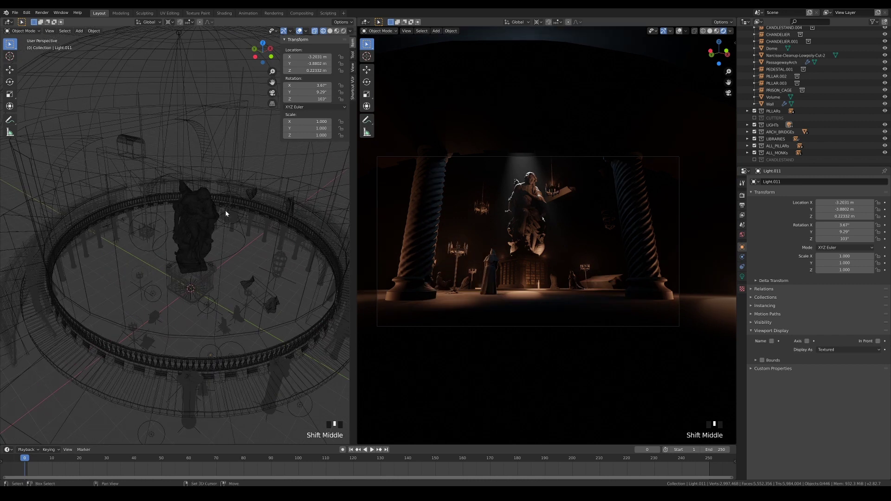
Duplicate a high light as Light.012 and move it beyond the statue at Z 10.747 m
key(shift+d)
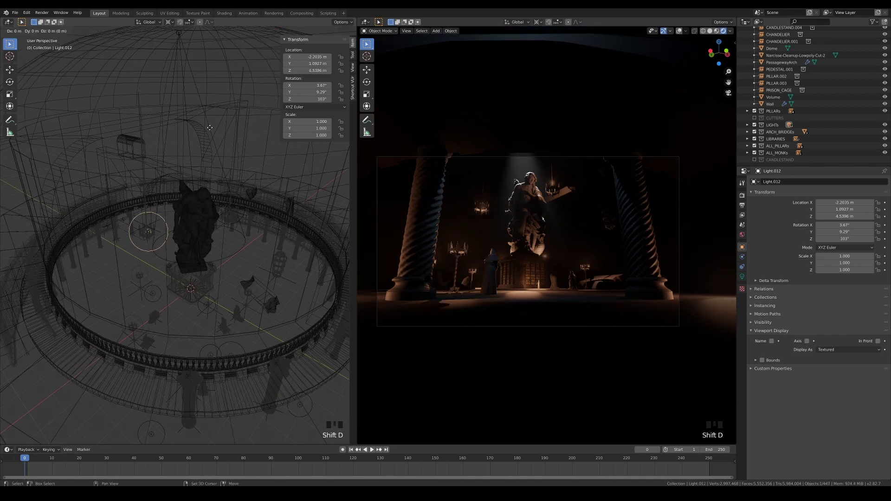
click(216, 145)
key(KP_7)
key(g)
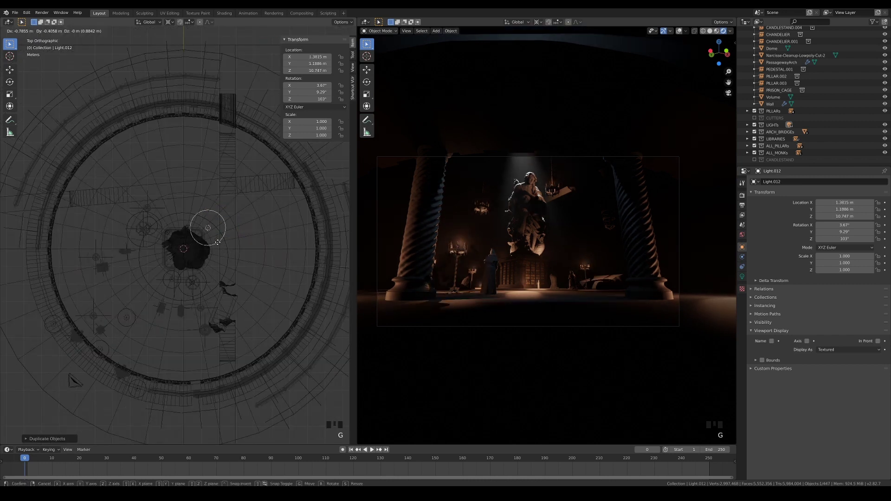
click(207, 180)
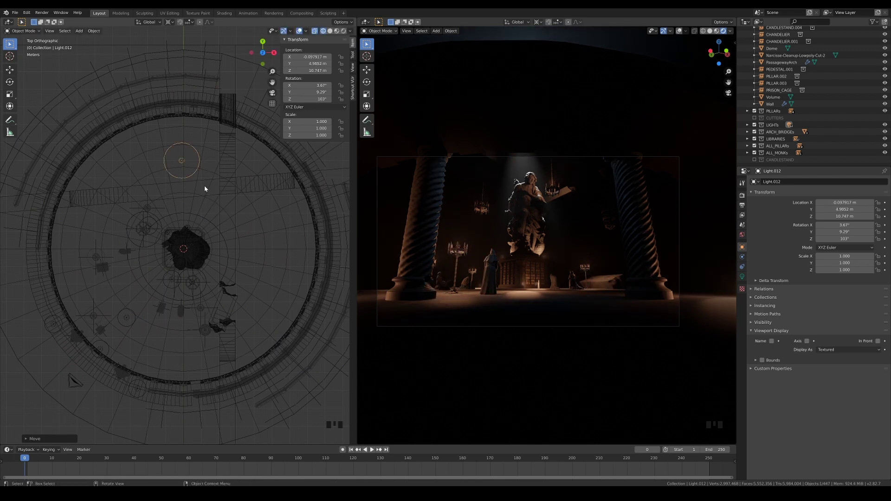
middle_drag(215, 251, 227, 208)
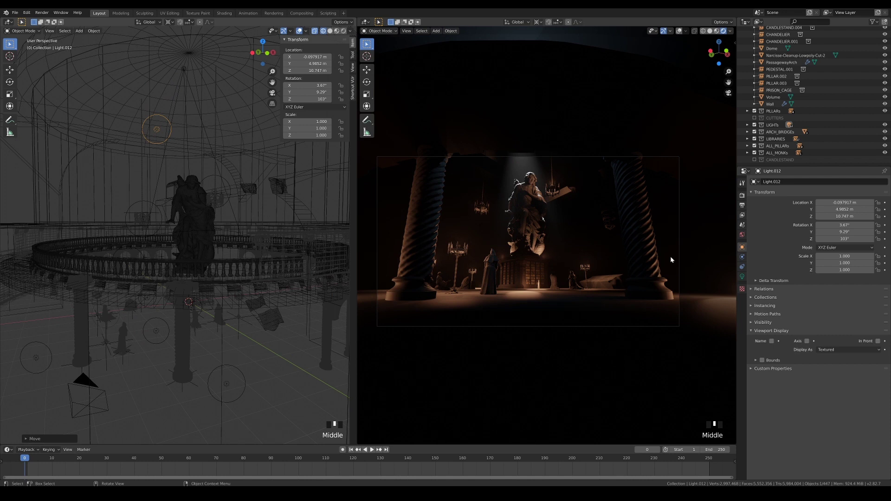
Tint the light pale cyan in its Light properties and set power to 2000 W
click(742, 276)
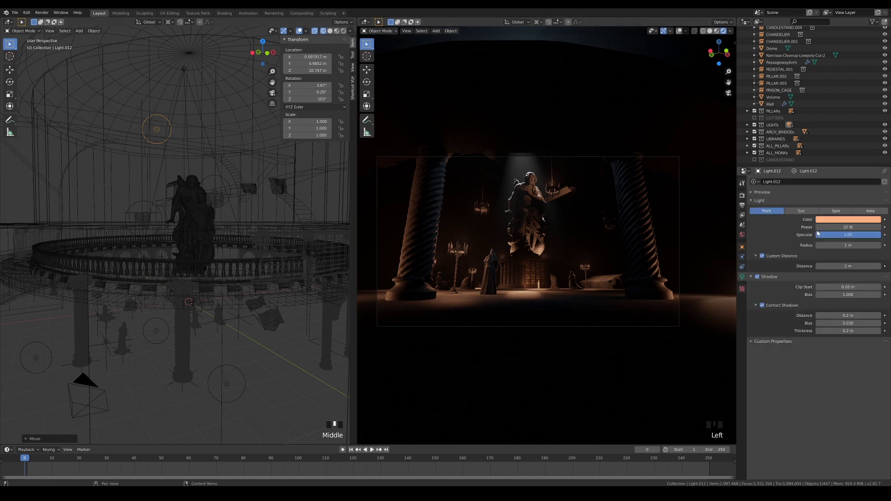
click(835, 222)
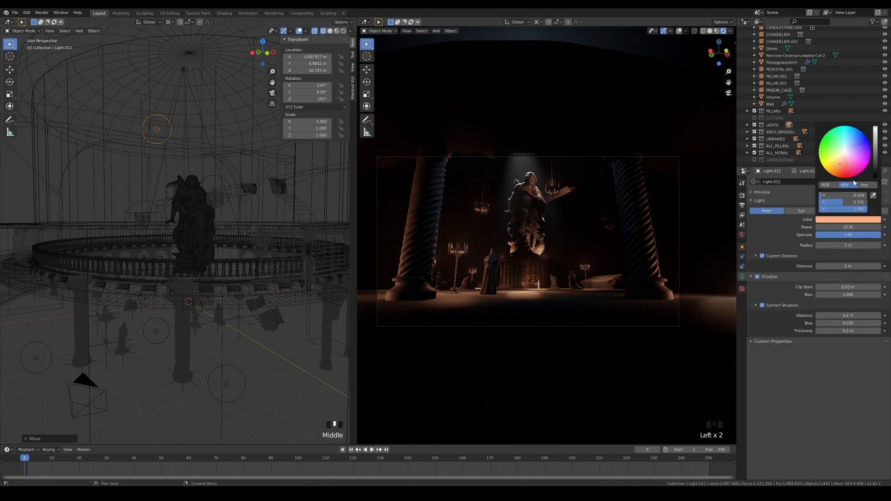
click(850, 150)
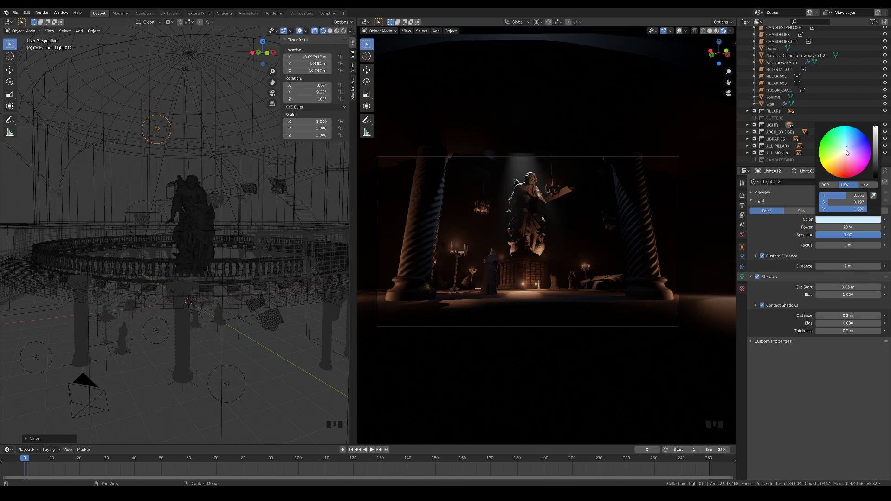
click(845, 148)
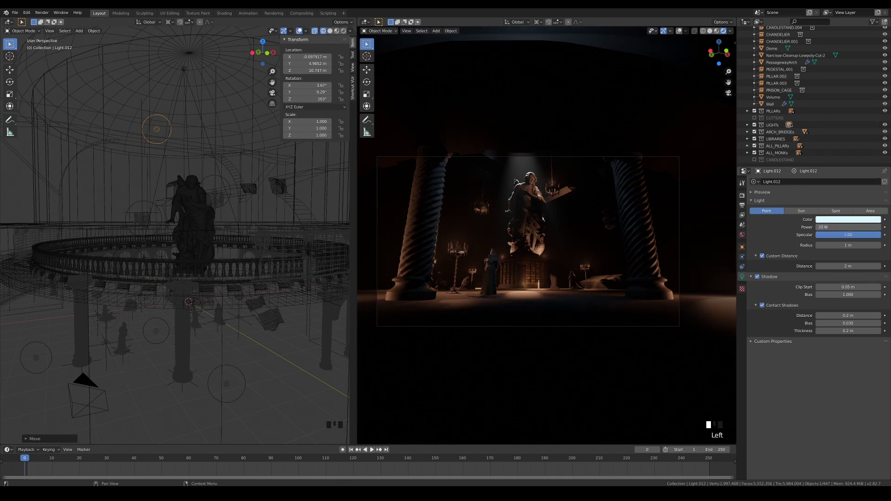
text(00)
key(Return)
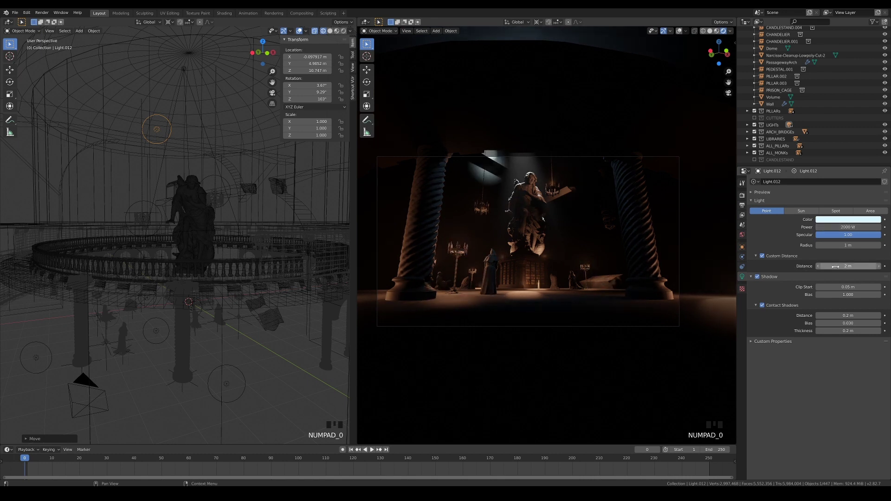
Set the light's custom distance to 15 m
mouse_move(822, 266)
mouse_down()
mouse_move(836, 266)
mouse_move(822, 275)
mouse_up()
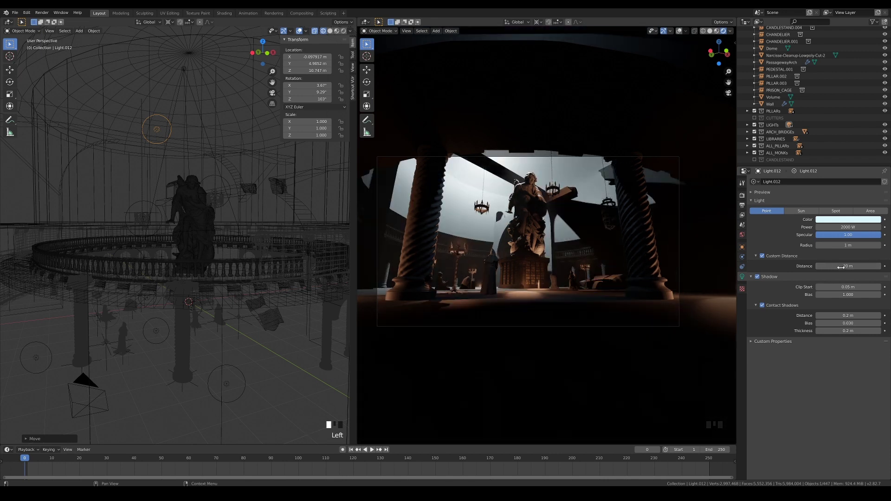
click(826, 266)
text(10)
key(Return)
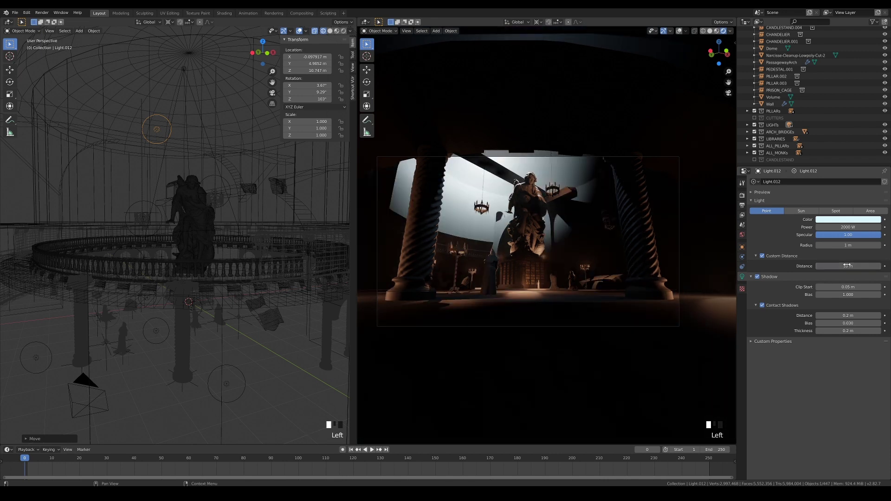
click(843, 266)
text(15)
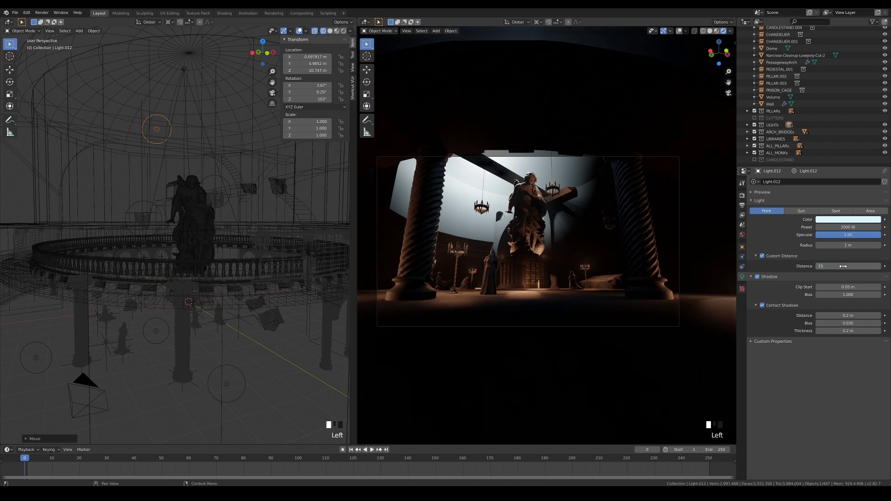
key(Return)
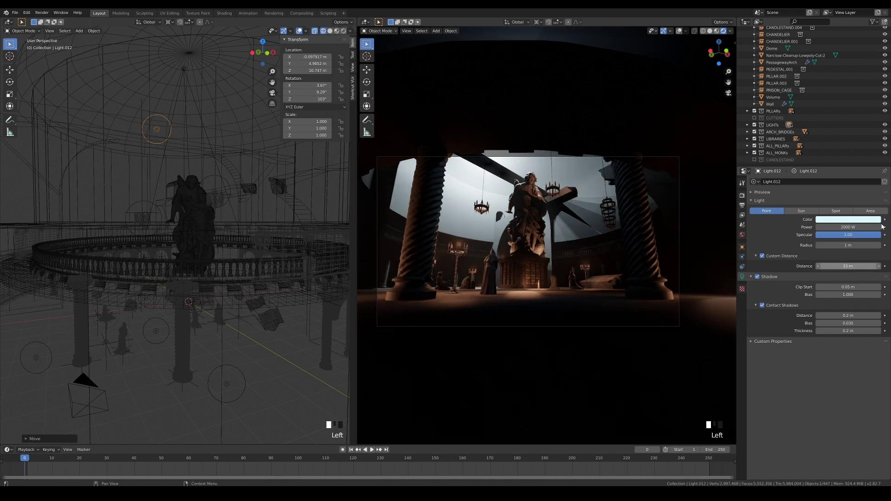
Lower the light's power to 100 W
click(831, 227)
text(200)
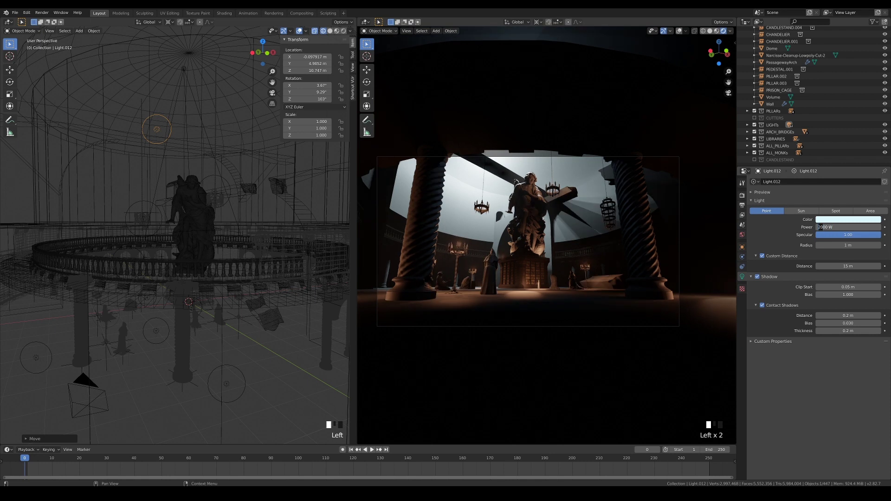
key(Return)
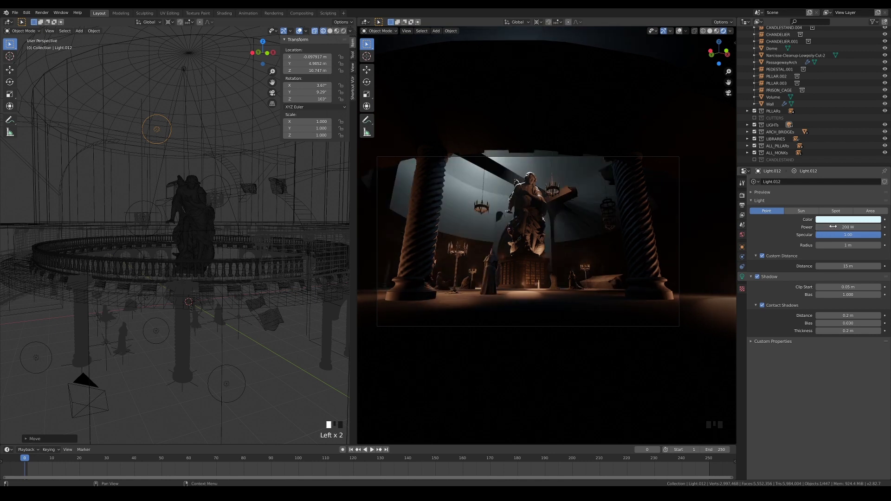
click(833, 227)
key(Delete)
text(1)
click(811, 229)
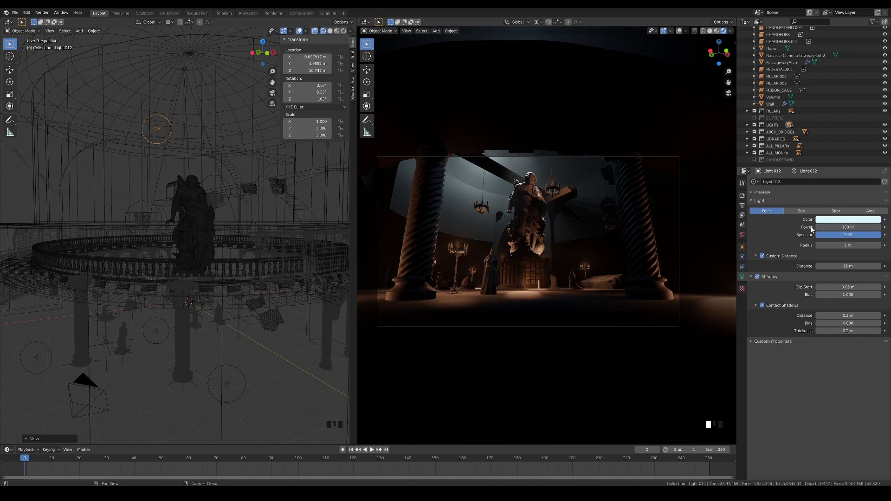
key(KP_7)
Move Light.012 over the statue and raise it under the dome to Z 11.489 m
key(g)
click(204, 269)
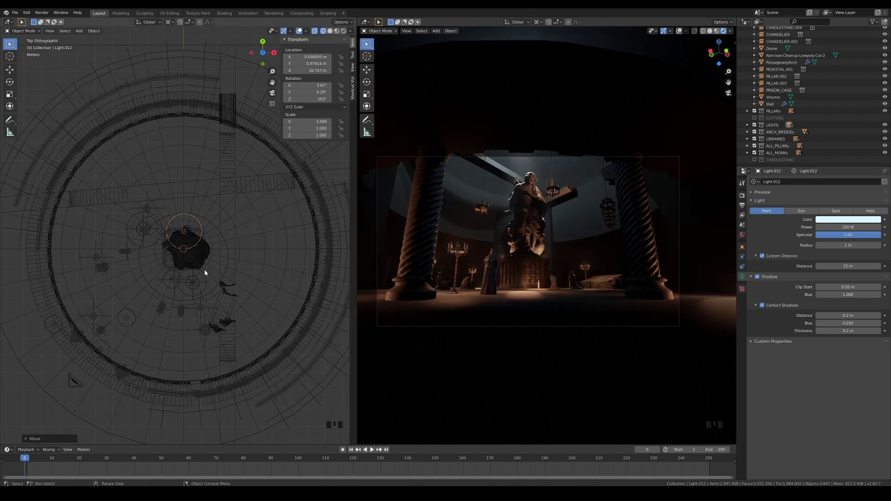
key(KP_1)
key(g)
click(226, 197)
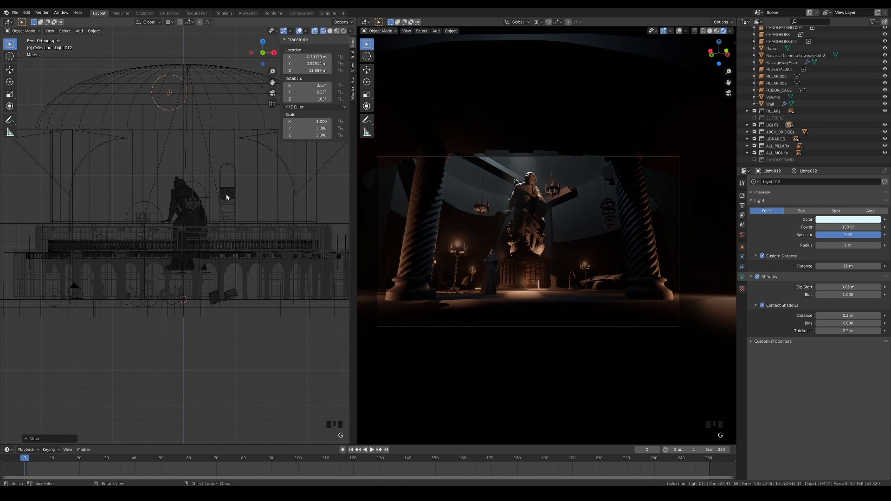
Lower Light.012's power to 50 W
click(845, 219)
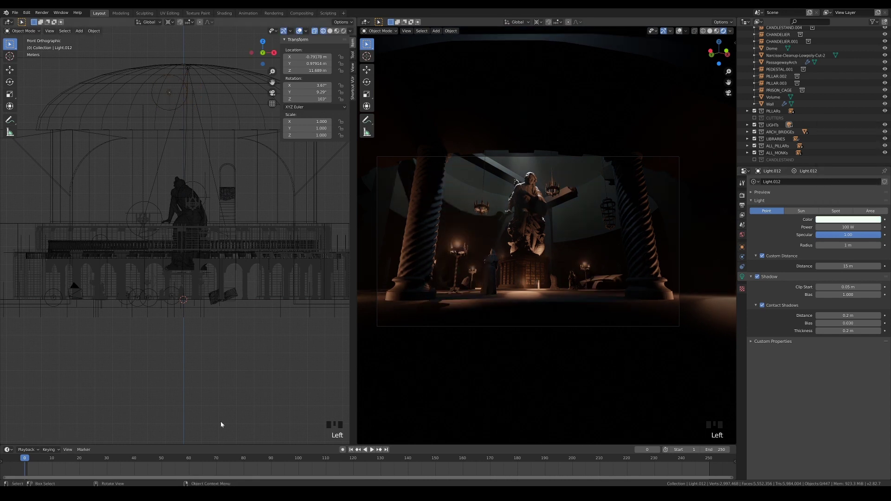
drag(848, 227, 808, 231)
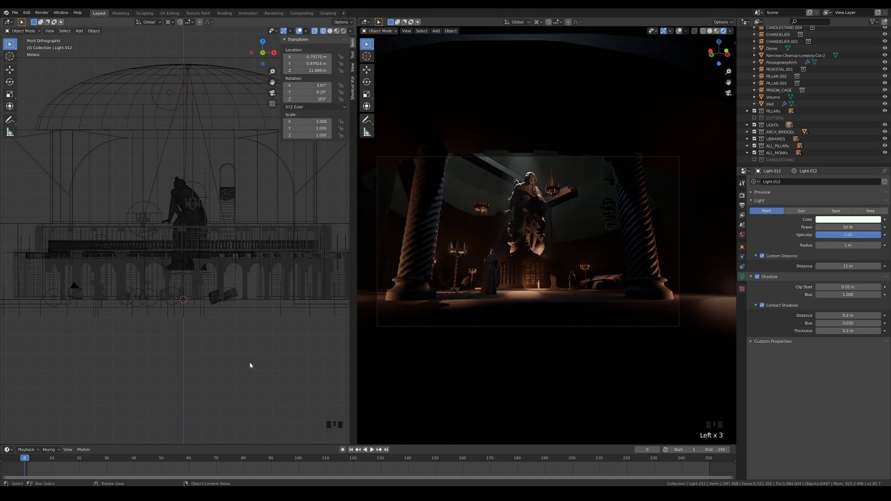
click(226, 186)
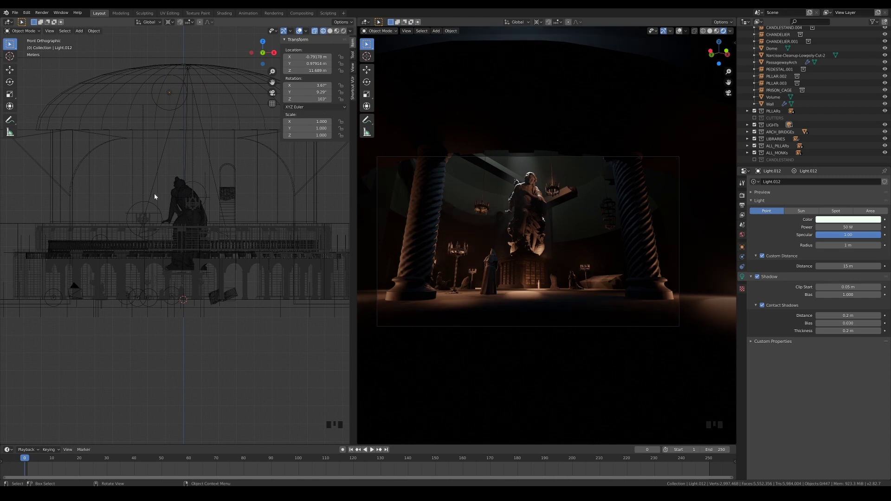
middle_drag(155, 196, 168, 184)
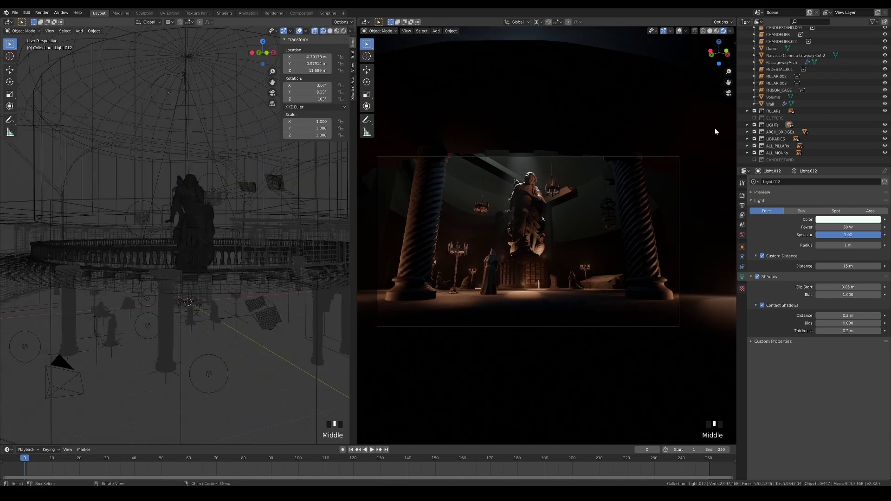
Raise the Volume object's Principled Volume density from 0.015 to 0.030, then deselect it
click(773, 97)
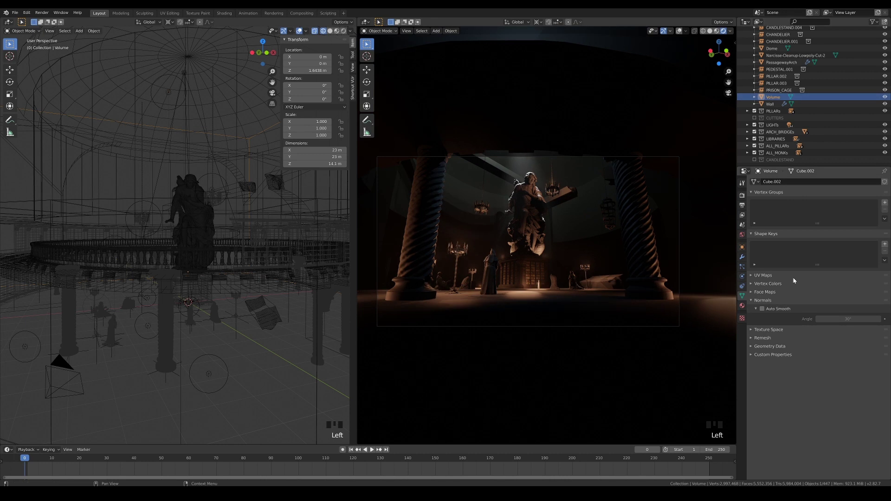
click(742, 305)
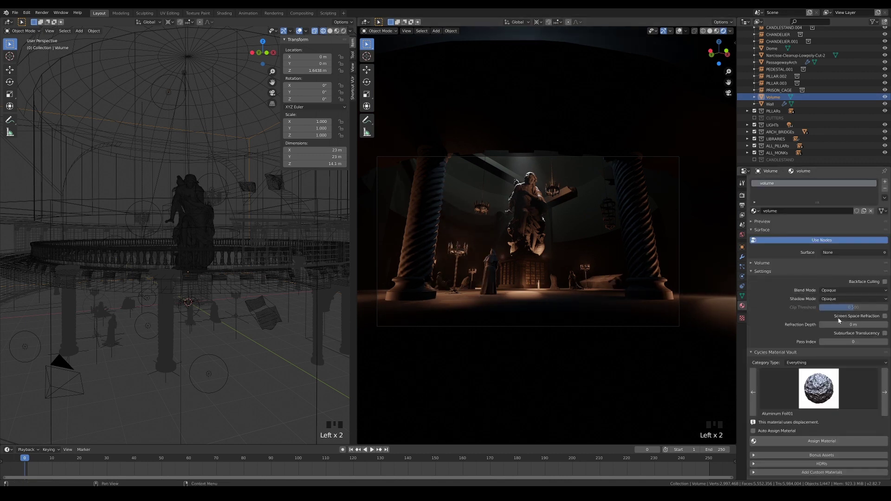
click(775, 353)
click(761, 262)
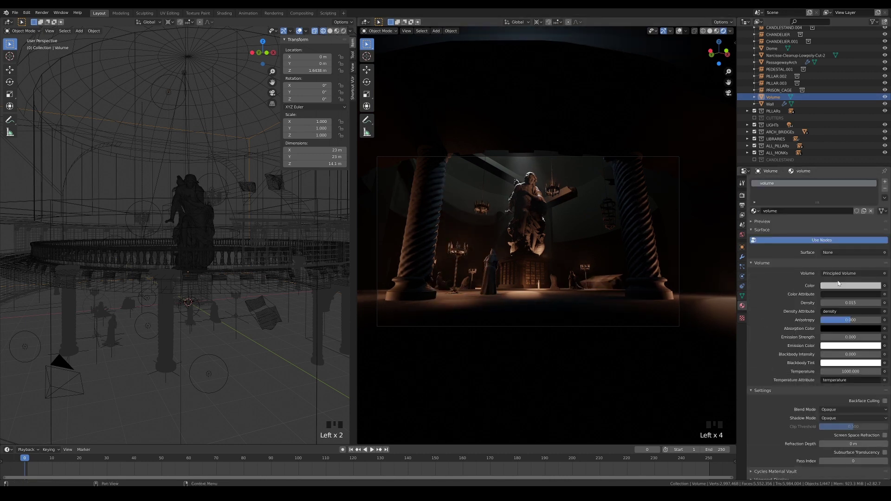
click(850, 303)
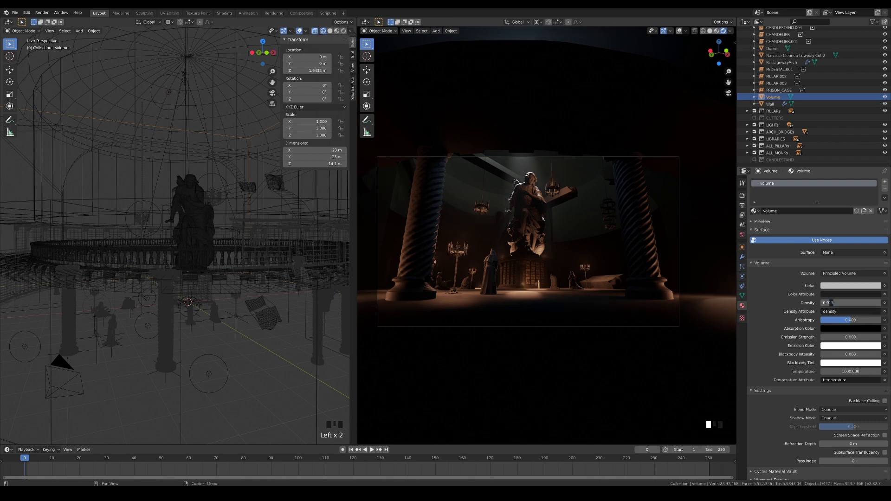
key(Return)
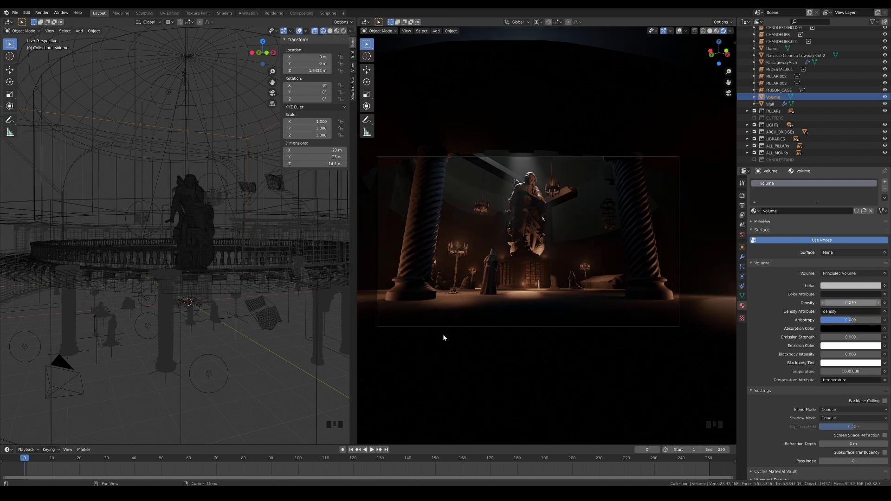
click(267, 372)
click(266, 372)
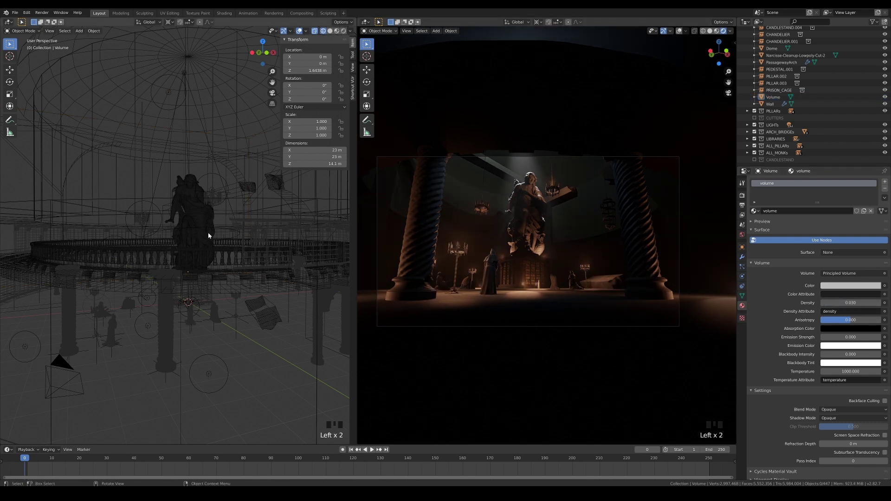
middle_drag(101, 200, 102, 300)
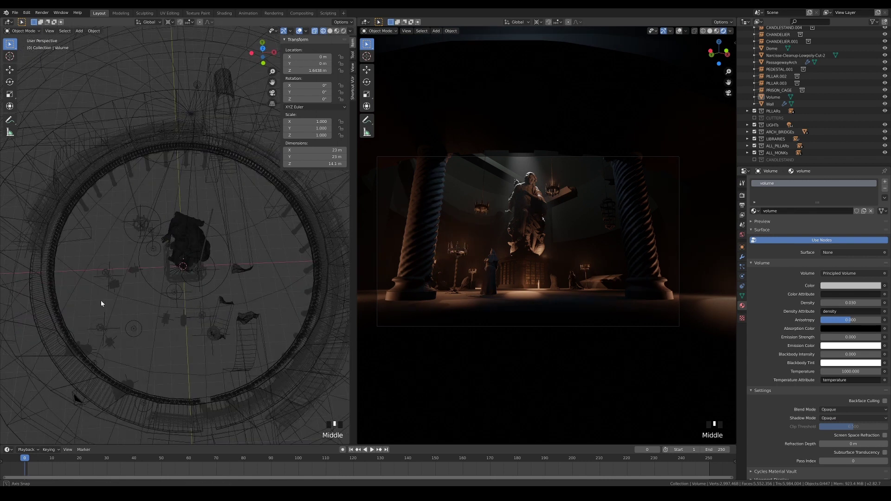
In top view, duplicate CANDLESTAND.001 three times, placing copies at the top and right of the hall
click(101, 273)
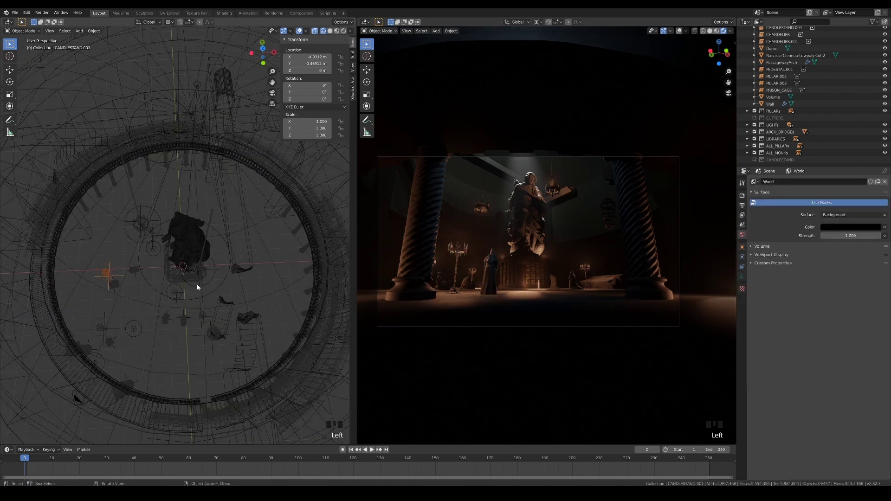
key(KP_7)
key(shift+d)
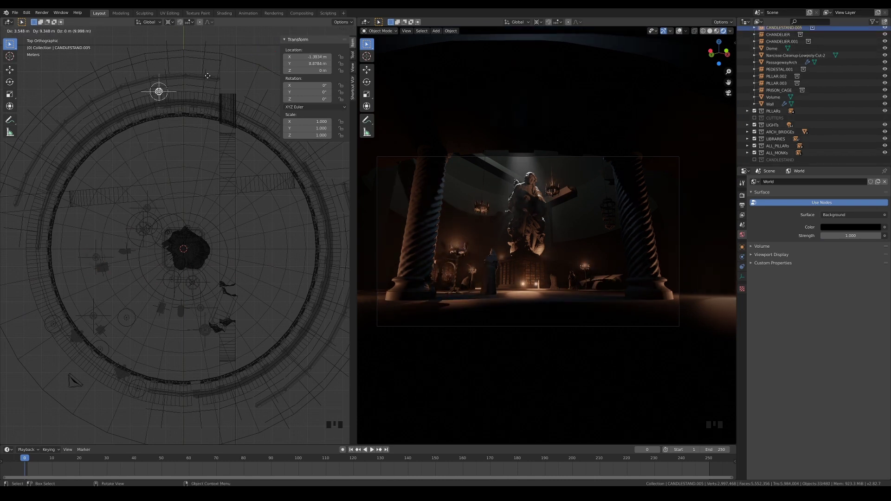
click(204, 82)
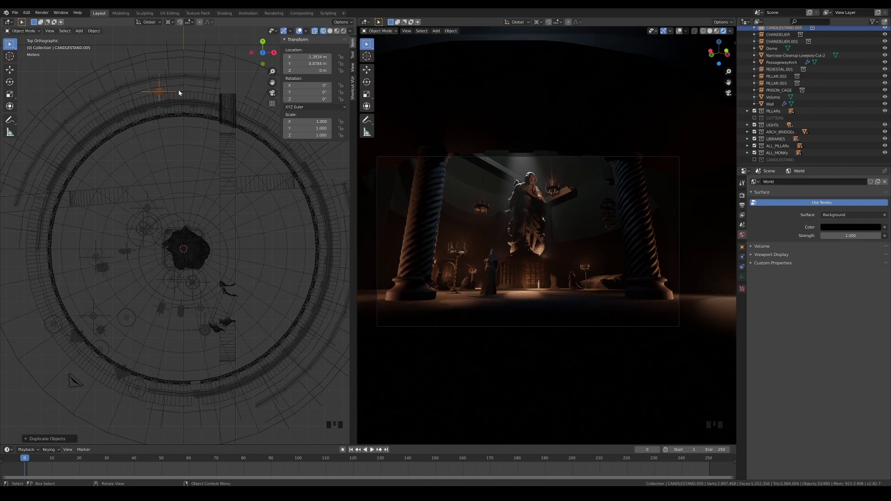
key(shift+d)
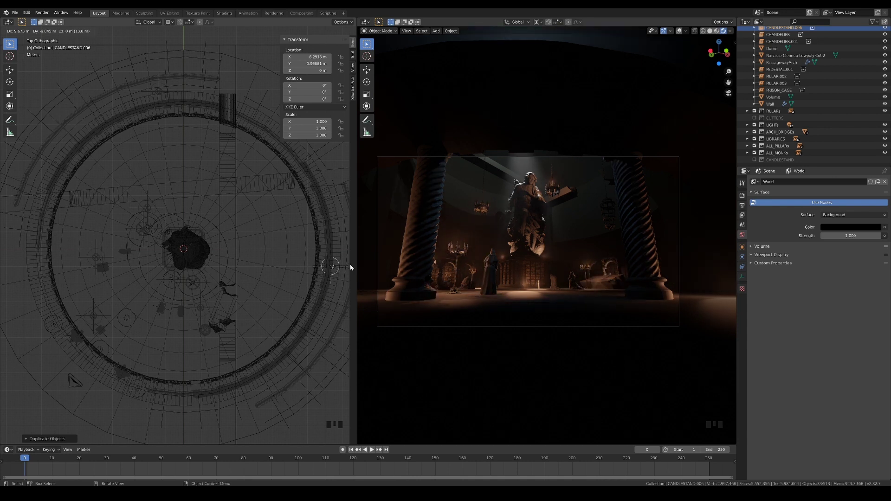
click(350, 264)
shift+middle_drag(258, 292, 258, 292)
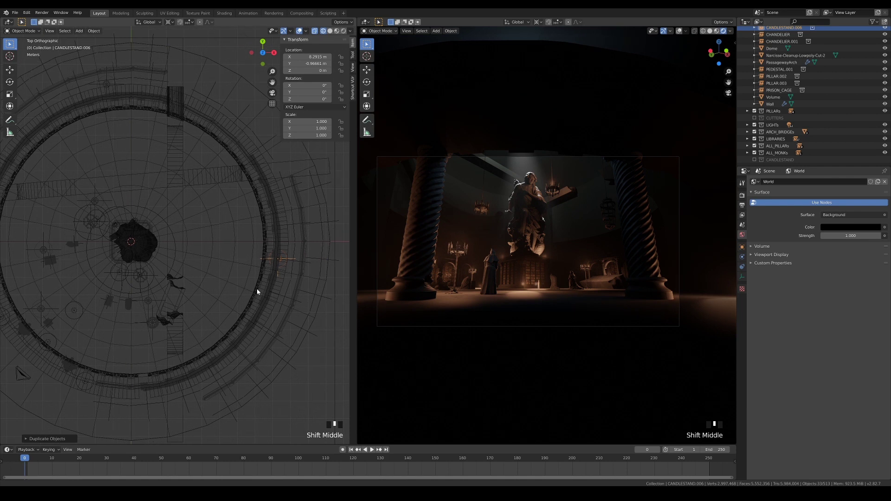
key(shift+d)
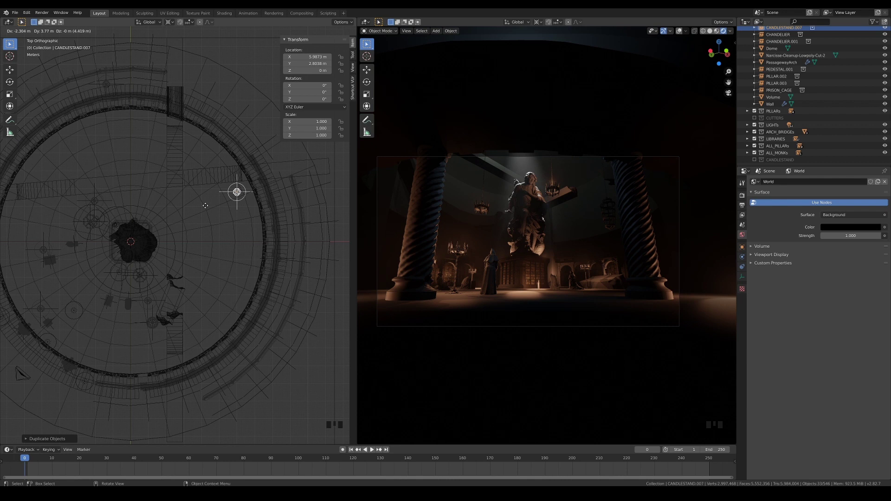
click(248, 209)
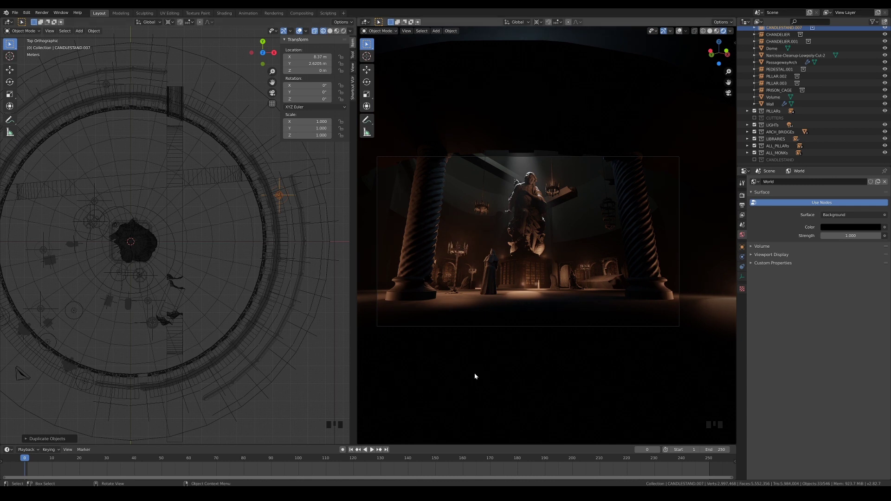
Move CANDLESTAND.004 and CANDLESTAND.001 to new spots near the statue area
scroll(588, 328, down, 1)
scroll(585, 328, up, 1)
shift+middle_drag(248, 260, 137, 269)
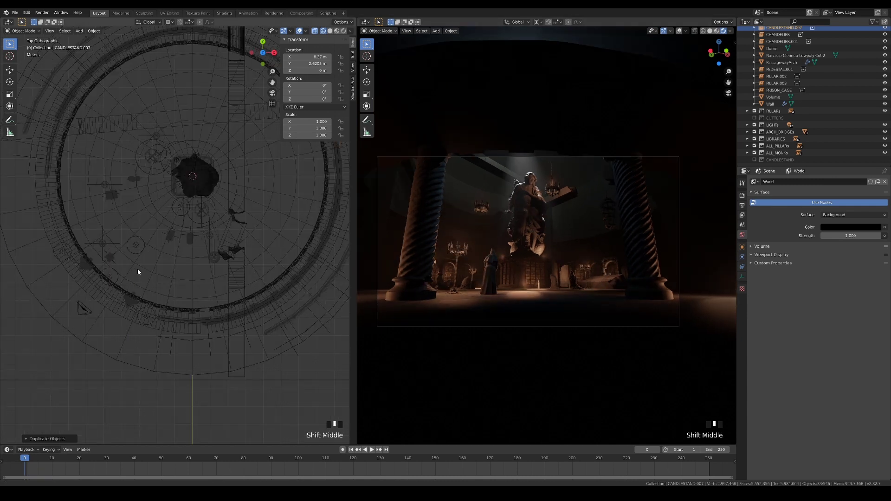
scroll(79, 210, up, 3)
click(148, 235)
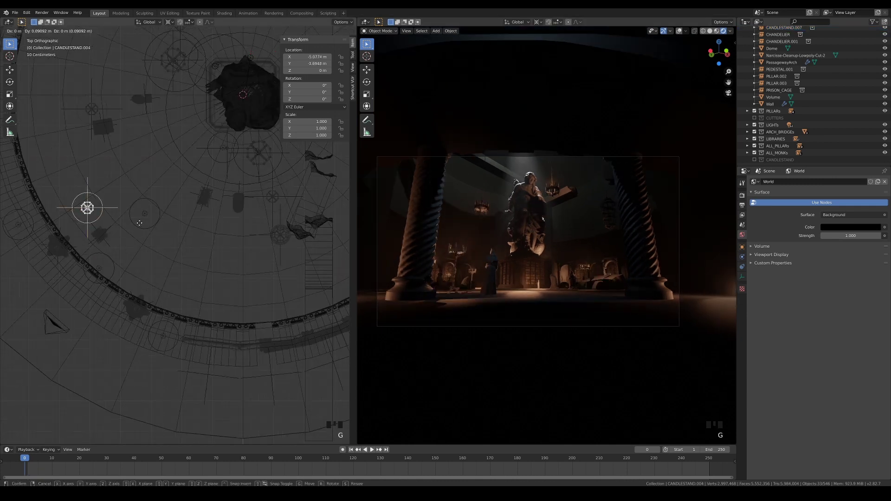
key(g)
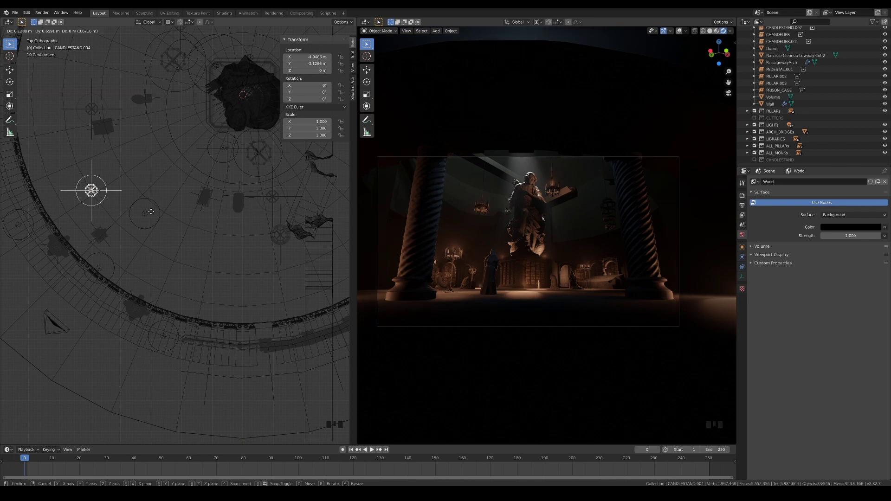
click(150, 214)
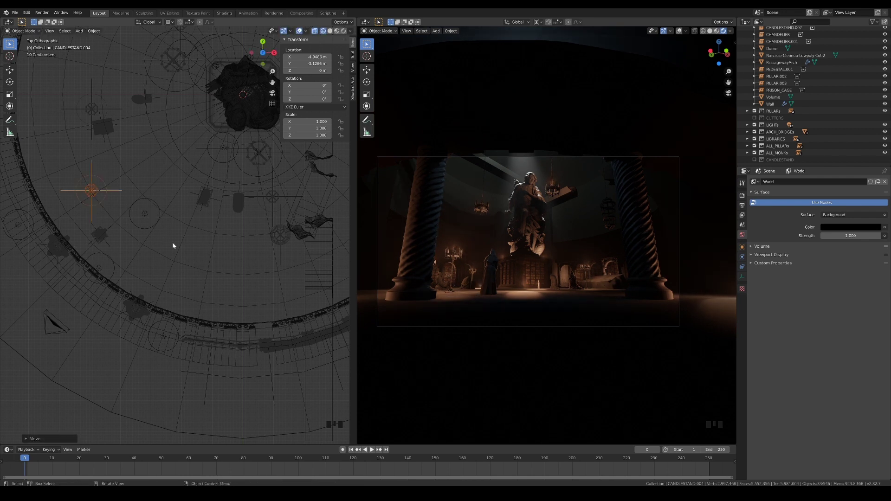
click(218, 249)
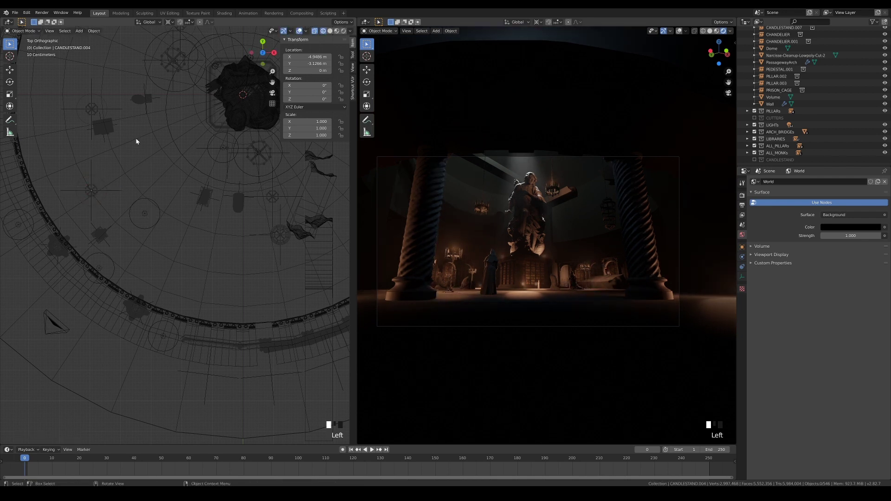
click(92, 106)
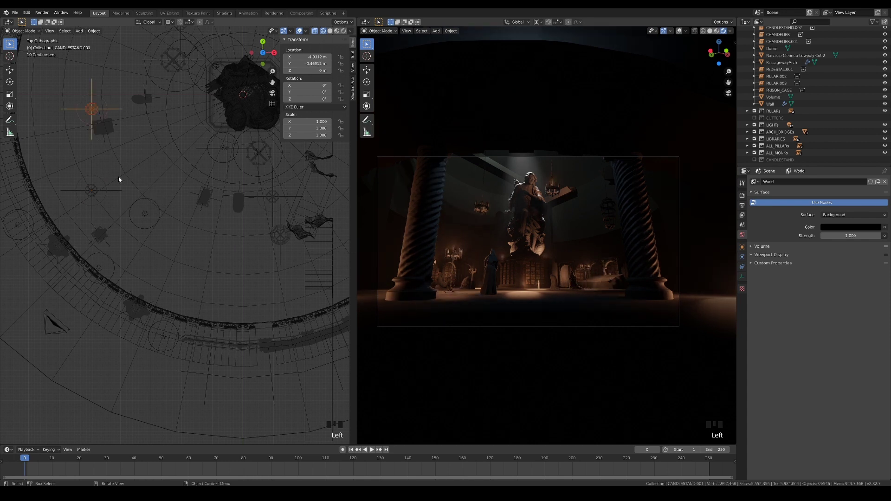
key(g)
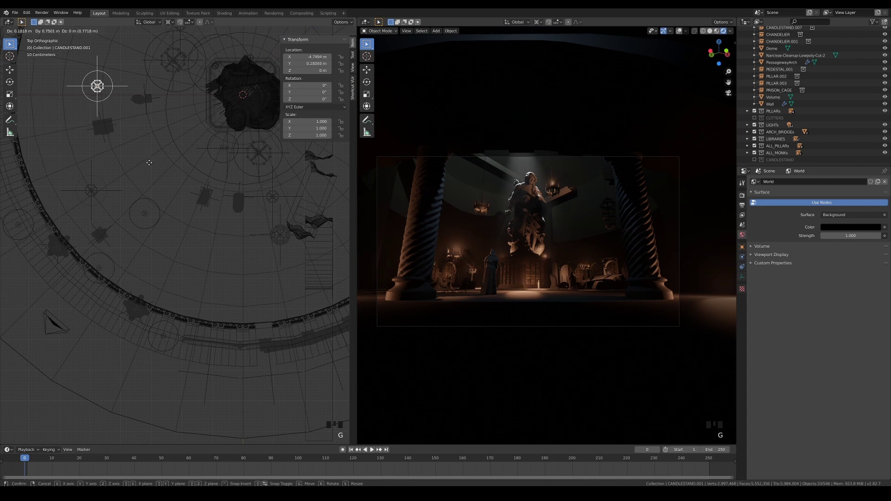
click(148, 179)
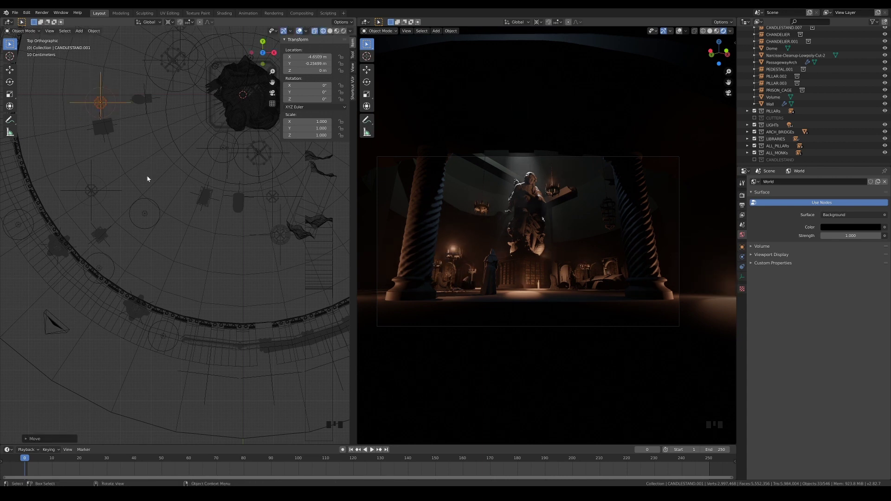
Refine placement: CANDLESTAND.001 left of the statue, CANDLESTAND.004 below-left at X -3.3728, Y -1.5962
key(shift+d)
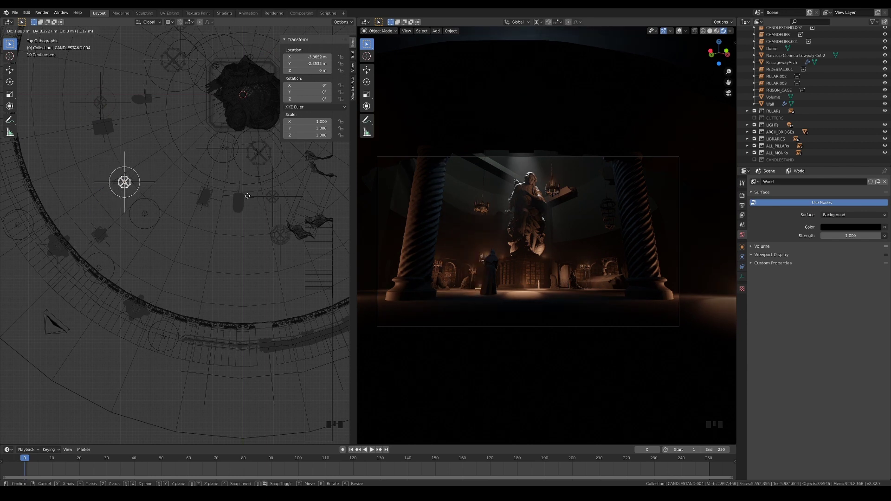
click(247, 195)
shift+middle_drag(191, 261, 152, 219)
click(165, 98)
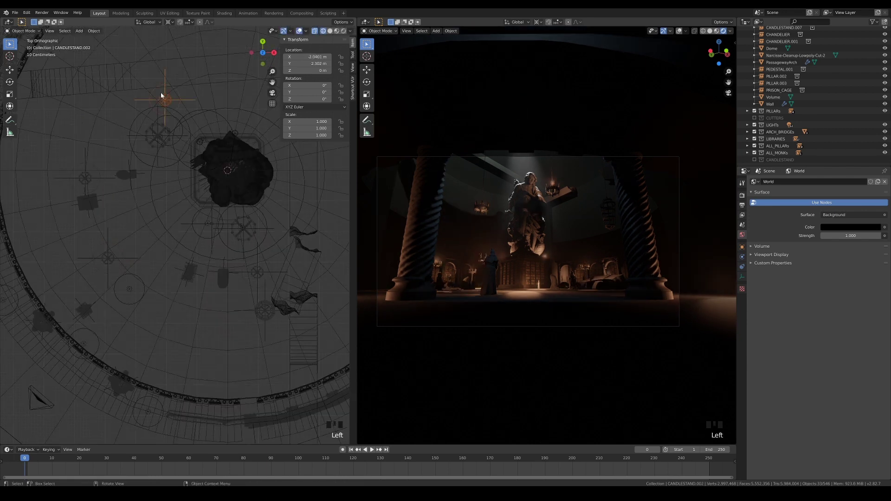
click(113, 179)
key(g)
click(103, 148)
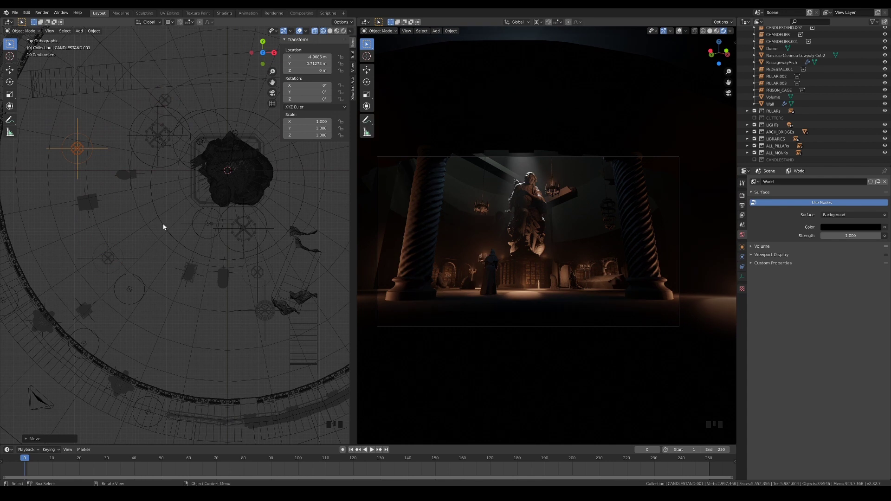
click(108, 259)
key(g)
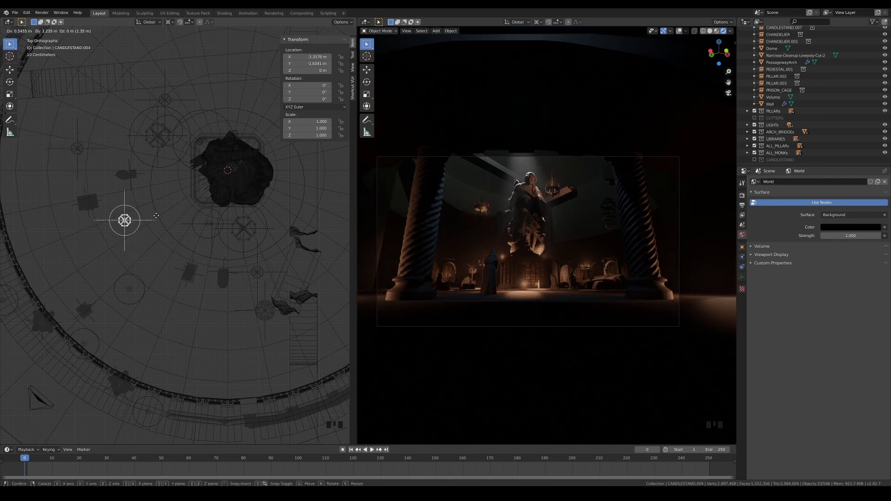
click(156, 215)
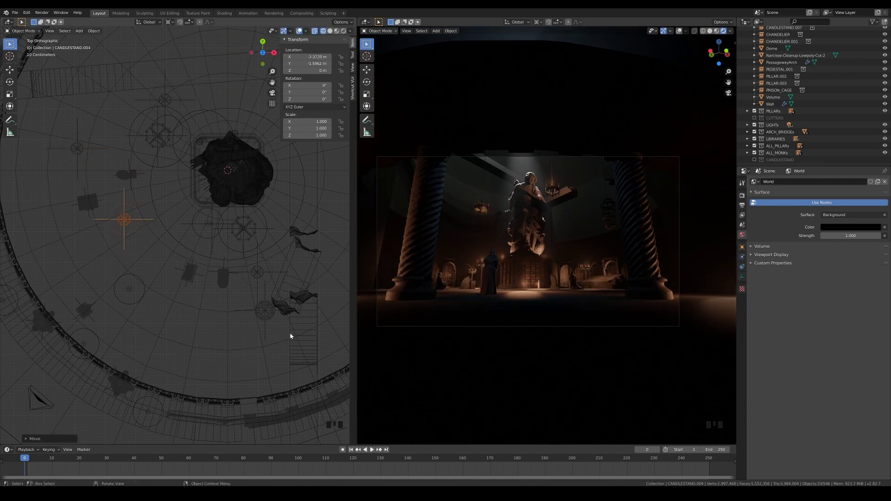
click(131, 177)
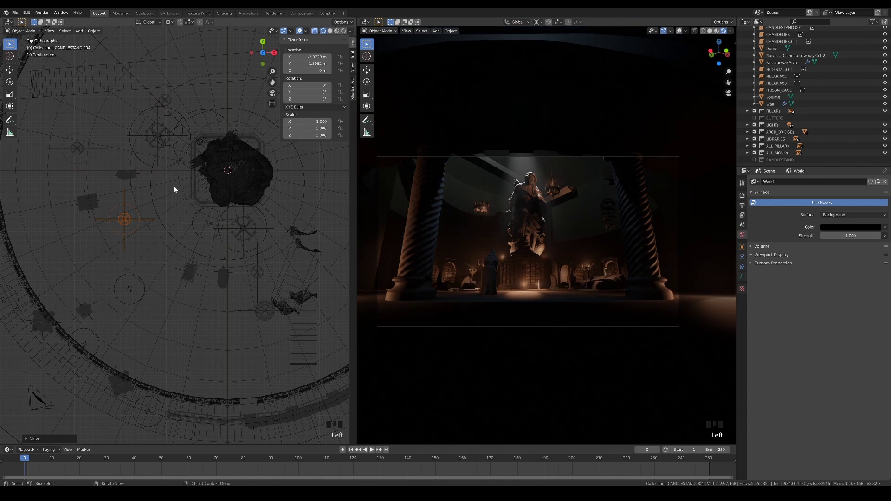
Move monk MONK_D, then rotate it about its own origin using the Active Element pivot
click(122, 180)
key(g)
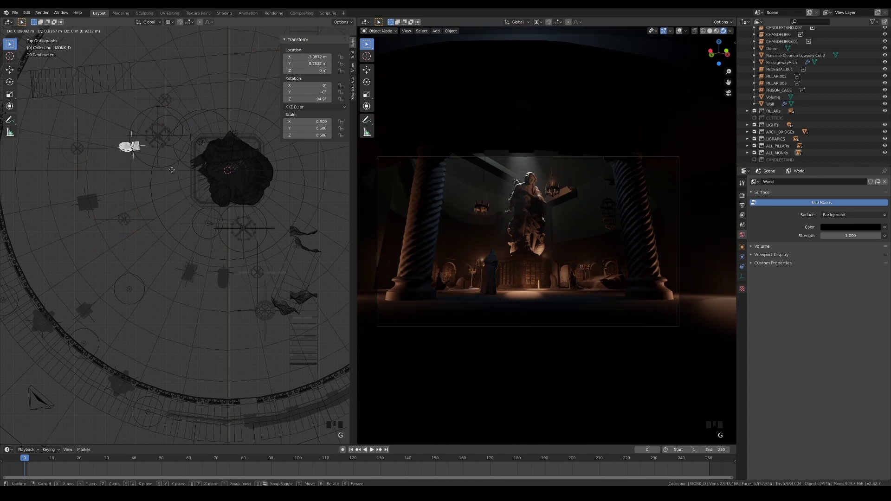
click(171, 173)
key(r)
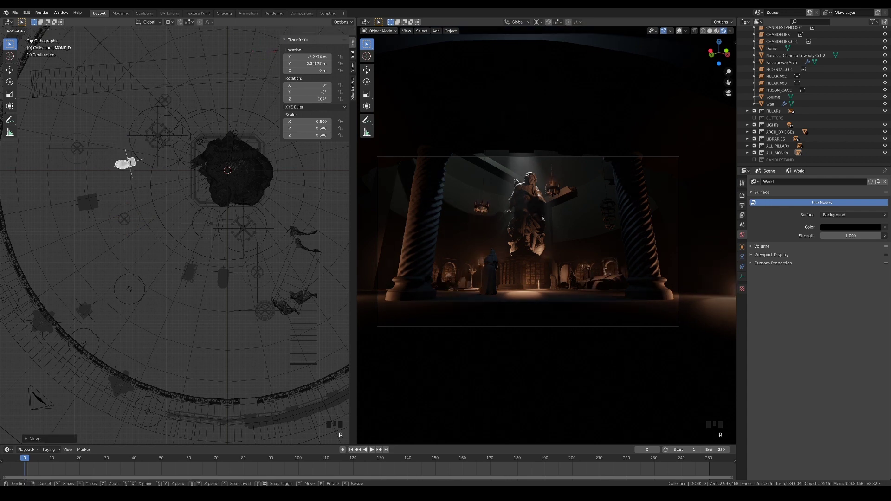
key(Escape)
click(168, 21)
click(186, 60)
key(r)
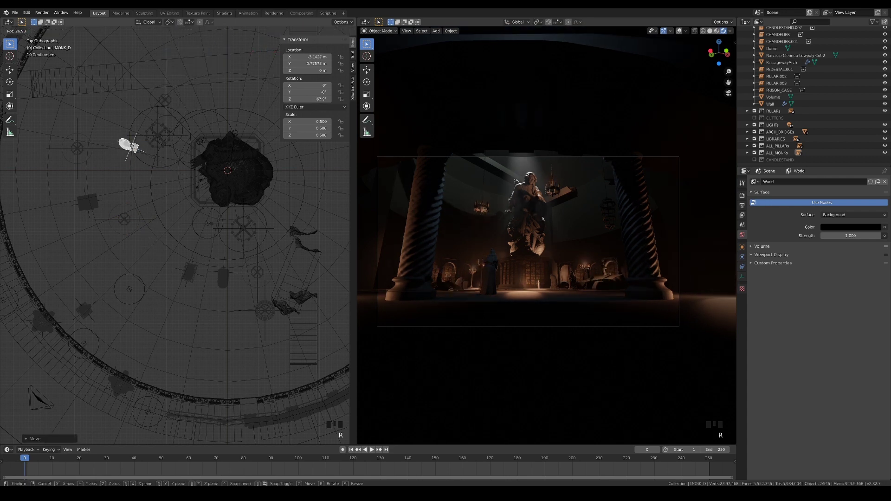
click(177, 193)
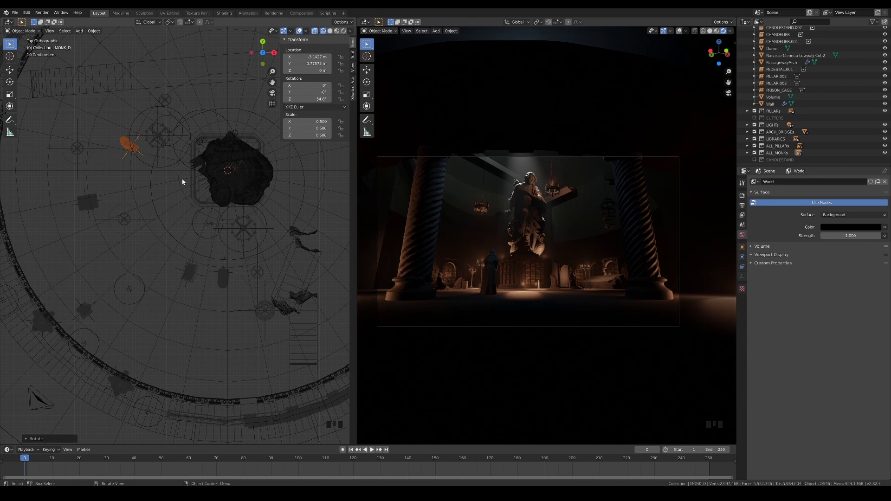
Shift a floor candlestand to a new spot on the floor plan
click(134, 166)
key(g)
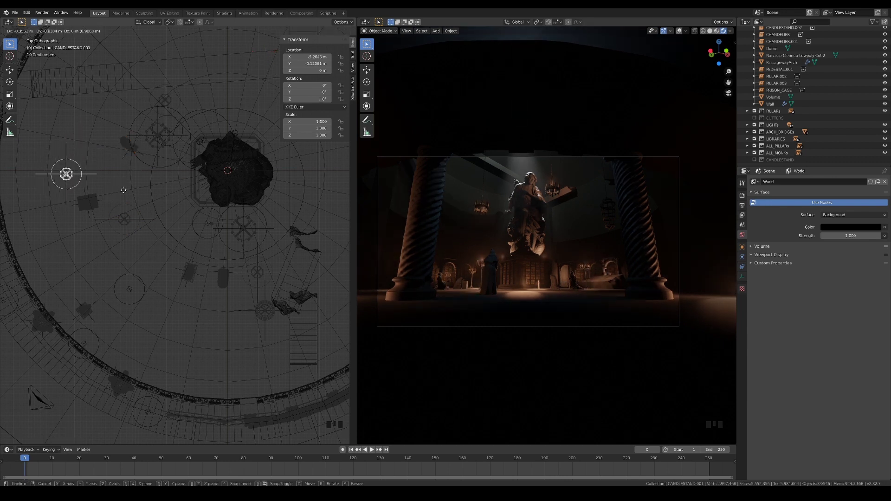
click(124, 190)
click(279, 308)
shift+middle_drag(278, 308, 176, 228)
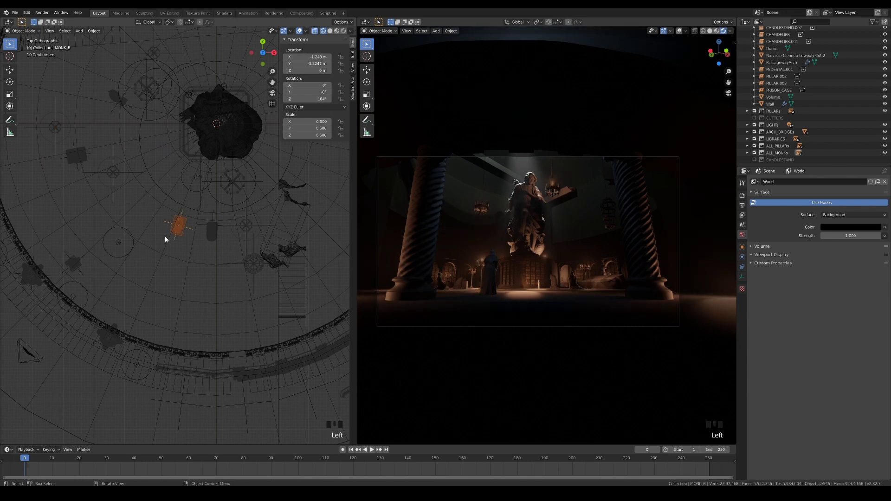
click(180, 228)
key(g)
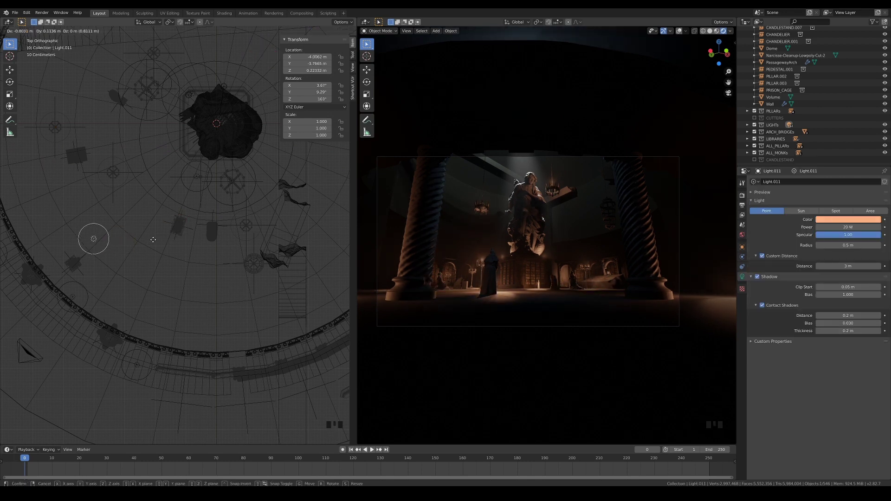
Place Light.011, then duplicate it as Light.013 with a 2 m custom distance
click(207, 177)
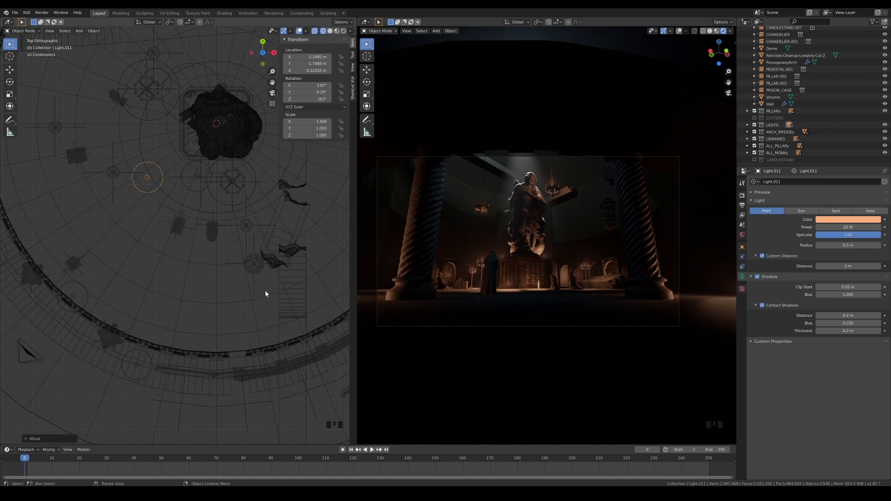
key(shift+d)
click(143, 249)
click(825, 265)
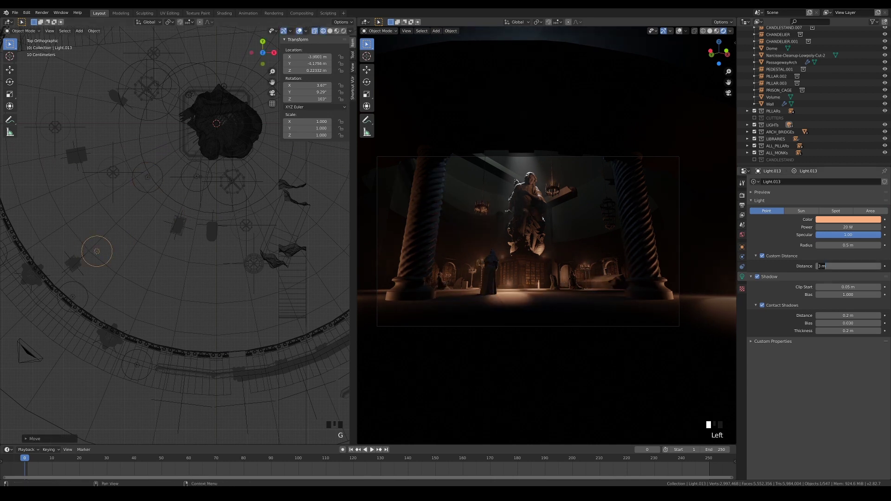
key(BackSpace)
key(BackSpace)
key(BackSpace)
text(2)
key(Return)
Duplicate the white 50 W fill light Light.012 in top view
scroll(181, 273, down, 3)
middle_drag(199, 133, 204, 189)
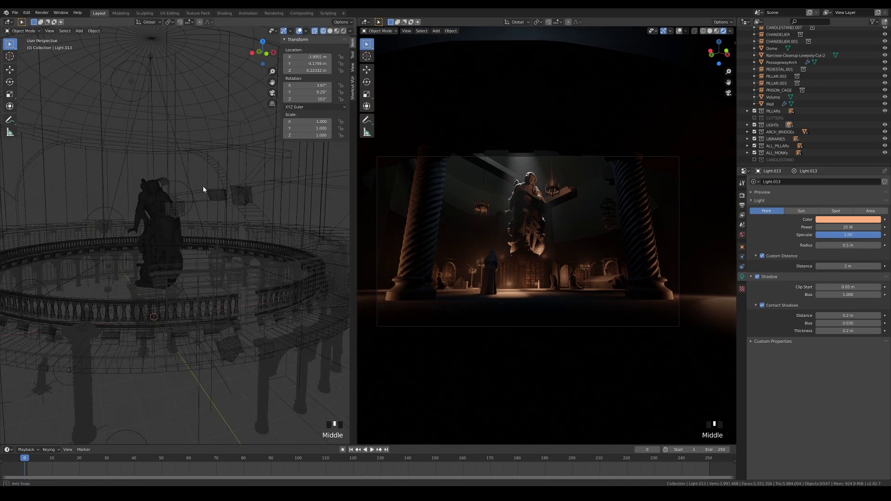
click(132, 81)
key(KP_7)
key(shift+d)
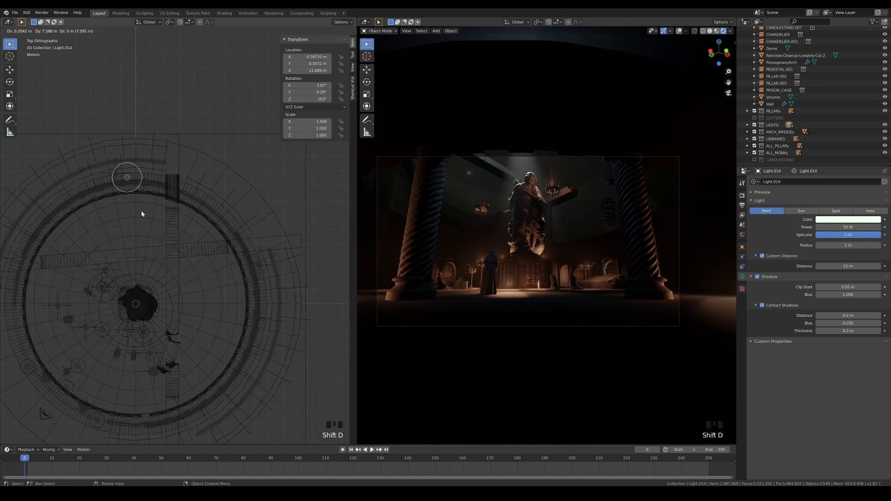
Place fill light Light.014, lower it in side view, and set its power to 10 W
click(142, 213)
key(KP_1)
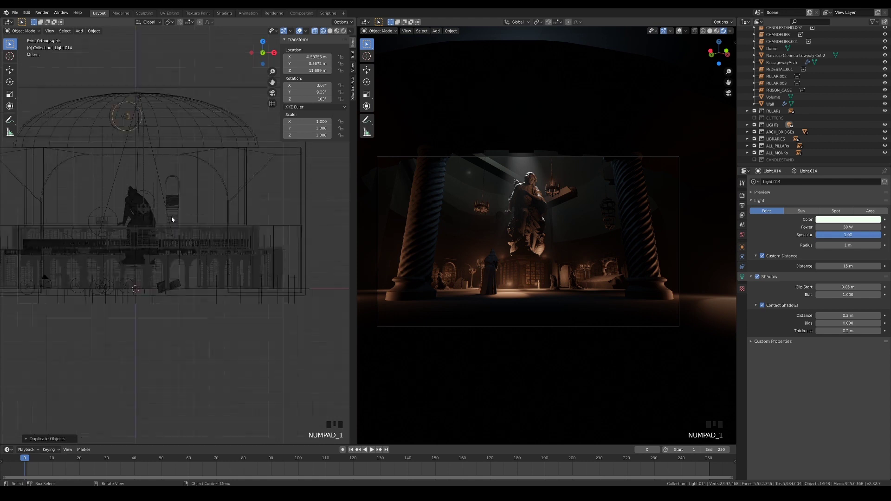
key(KP_3)
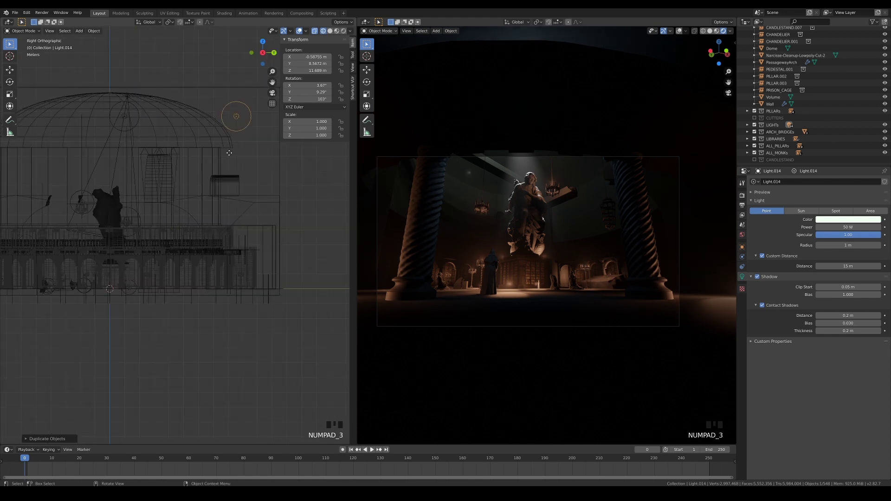
key(g)
click(222, 170)
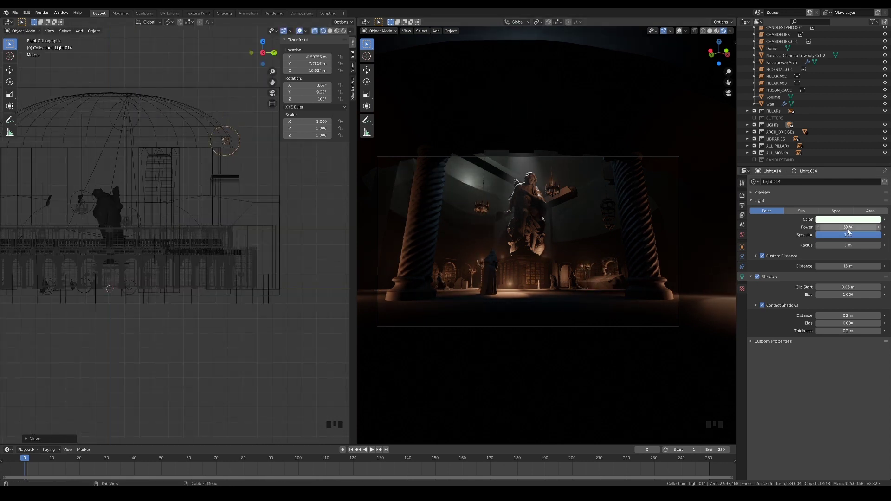
click(831, 227)
text(10)
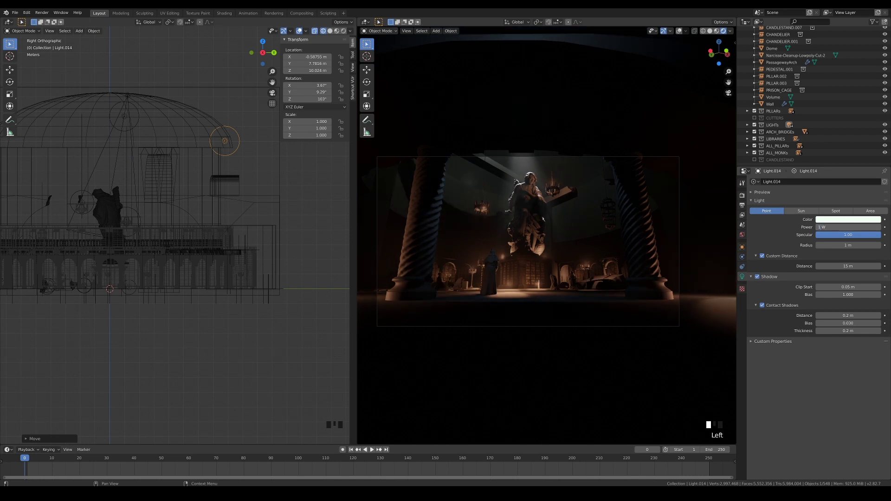
key(Return)
Position it on the balcony ring and add copy Light.015 on the opposite side
key(KP_7)
key(g)
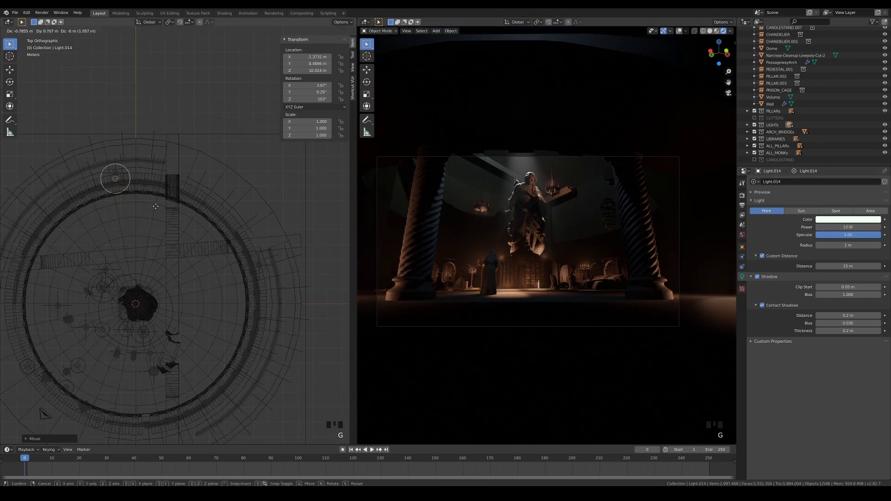
click(142, 235)
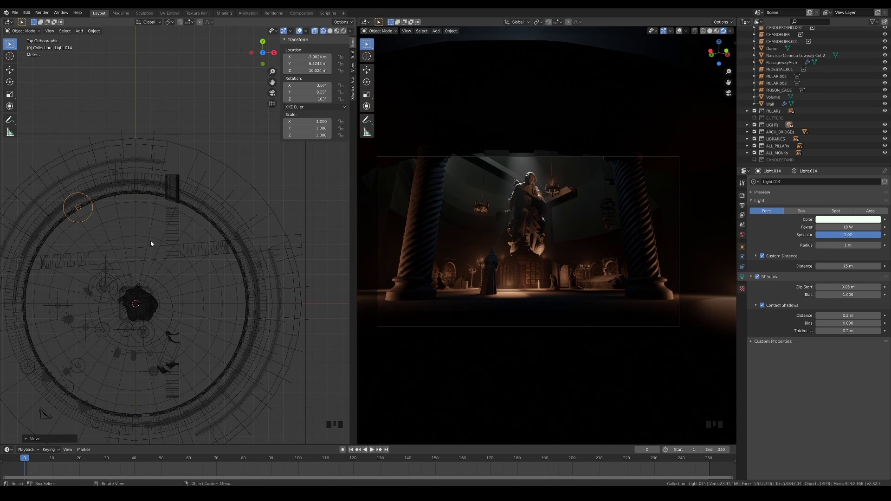
scroll(135, 232, down, 1)
key(shift+d)
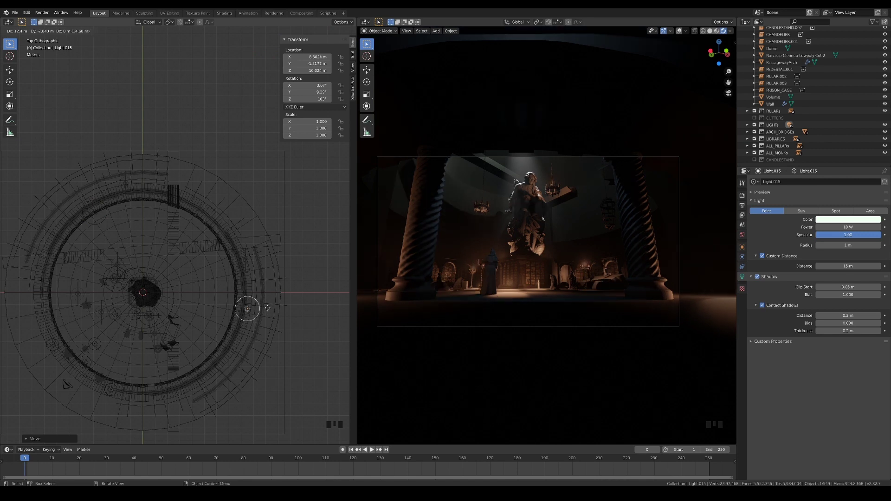
click(254, 328)
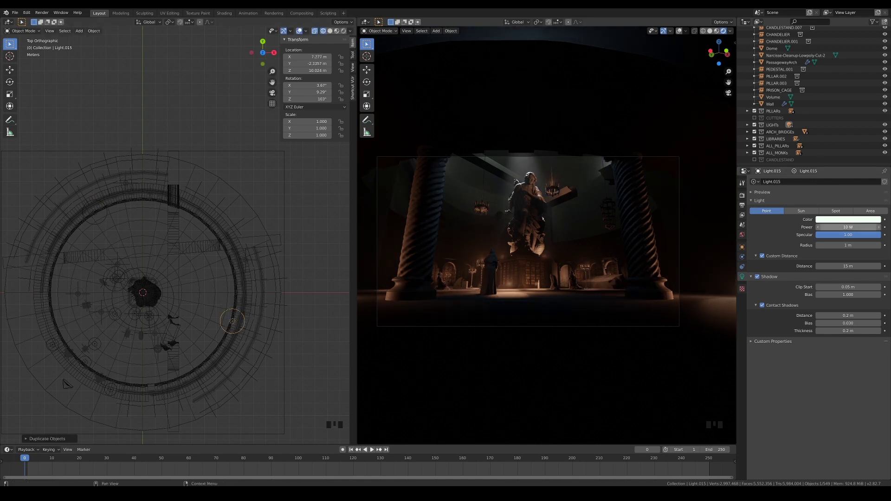
middle_drag(197, 328, 249, 297)
middle_drag(226, 343, 105, 296)
Duplicate a candlestand to the top of the ring and raise it to balcony height
click(151, 295)
key(KP_Decimal)
key(KP_7)
scroll(153, 297, down, 11)
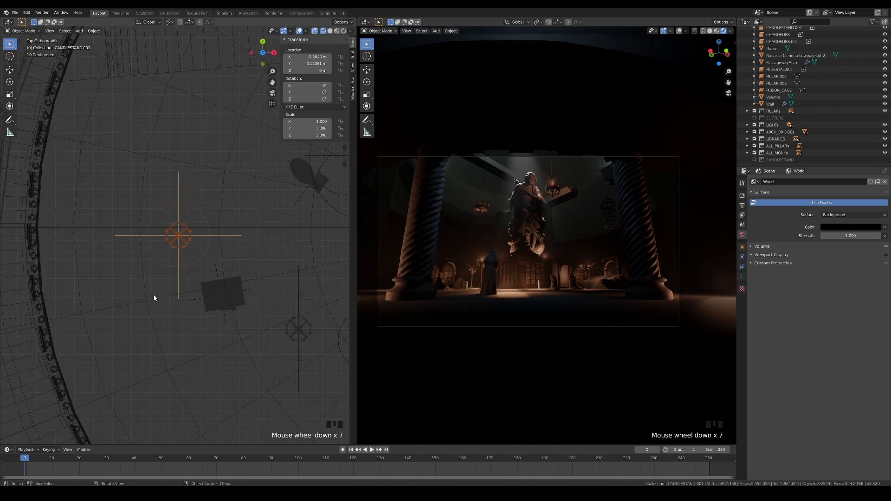
key(shift+d)
click(173, 64)
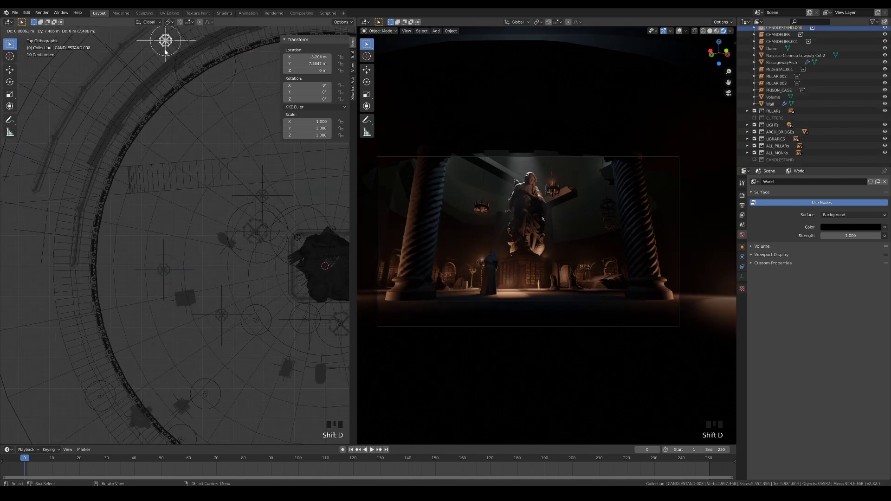
click(165, 52)
key(KP_1)
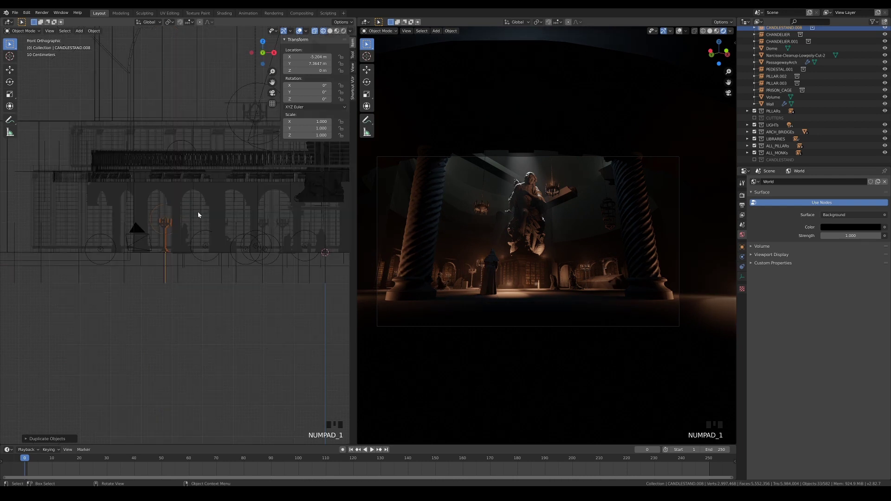
key(g)
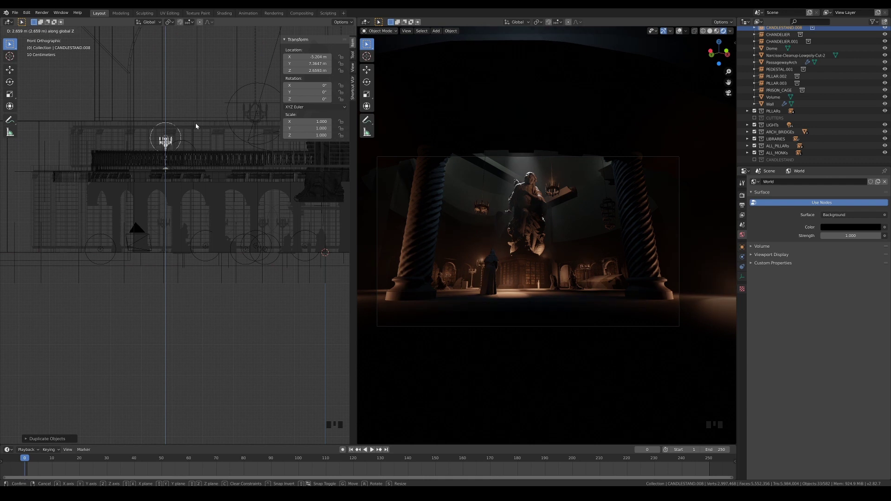
key(KP_7)
scroll(243, 185, down, 3)
scroll(279, 204, up, 2)
click(287, 213)
Rotate the raised candlestand around the 3D cursor at the ring centre into place
shift+middle_drag(288, 215, 232, 243)
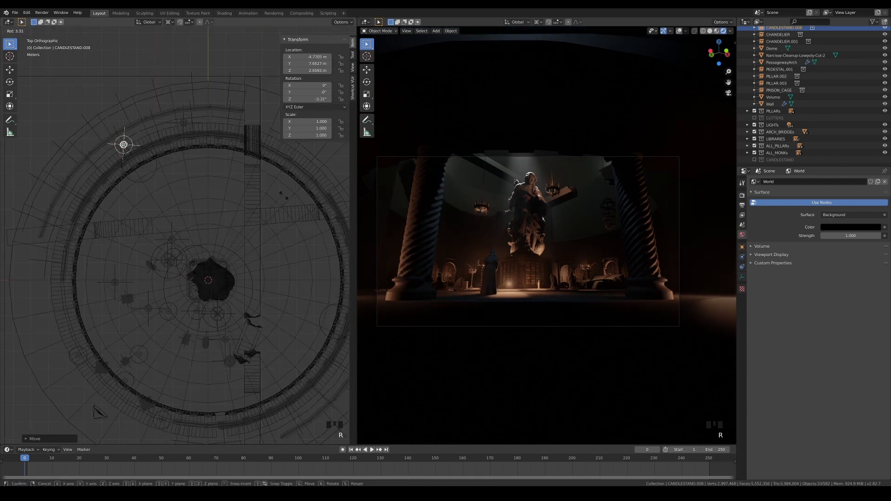
key(r)
click(218, 137)
key(g)
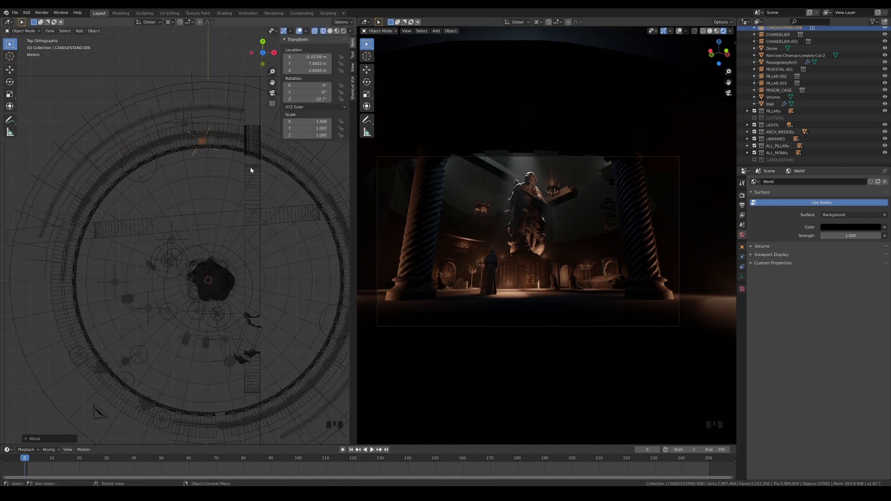
click(229, 141)
Duplicate and rotate three more candlestand copies around the balcony ring
key(shift+d)
key(r)
click(227, 159)
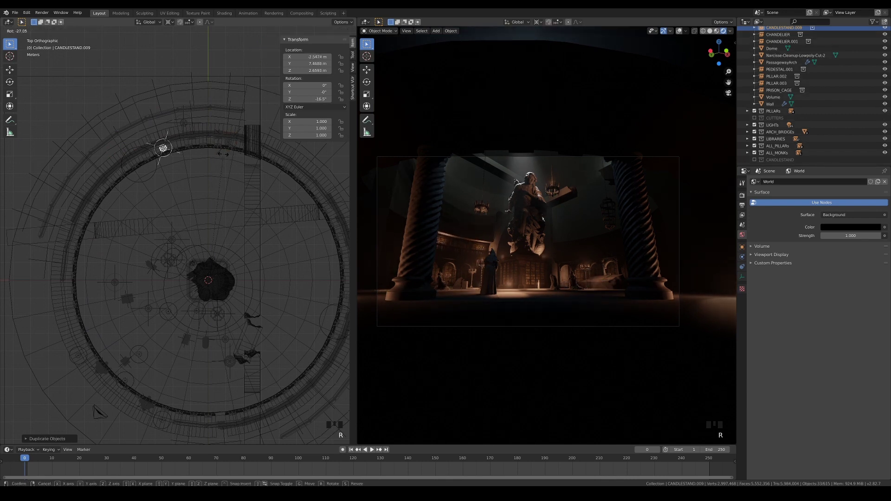
key(shift+d)
key(r)
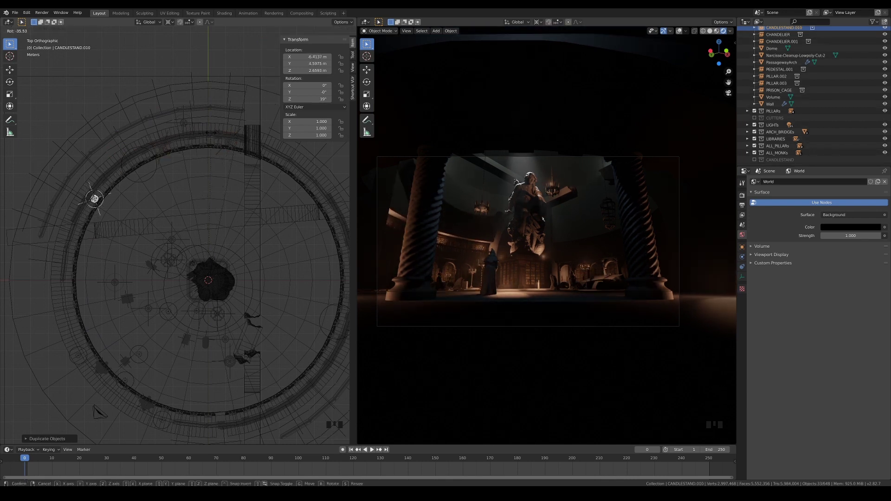
click(199, 207)
key(shift+d)
key(r)
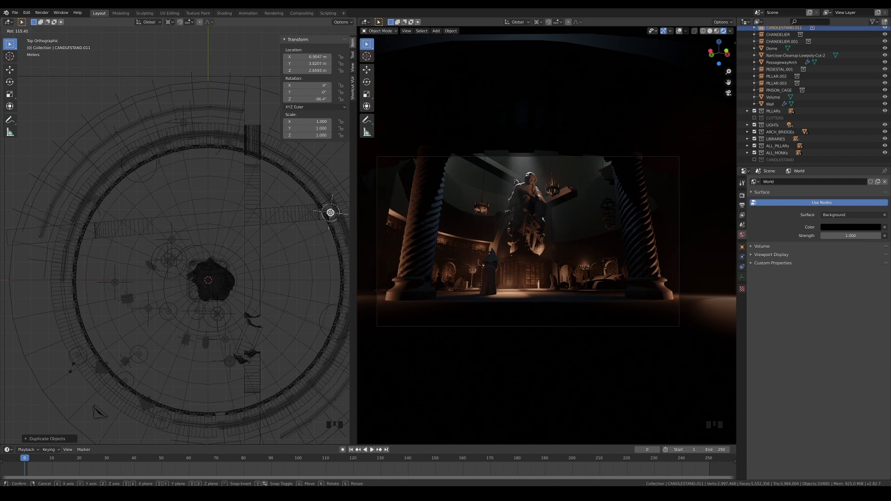
click(255, 274)
Add the fifth copy, CANDLESTAND.012, on the ring and view the balcony in perspective
shift+middle_drag(254, 274, 188, 163)
key(shift+d)
key(r)
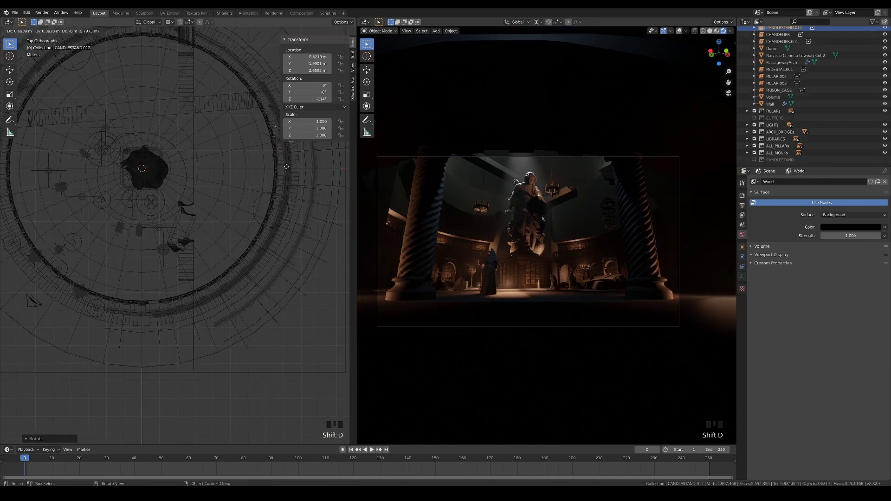
click(273, 216)
click(277, 255)
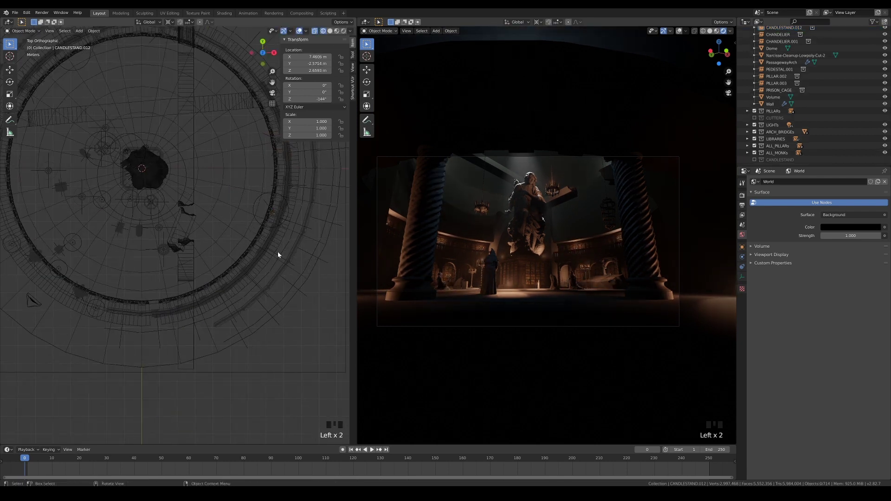
middle_drag(189, 334, 236, 175)
Set candle light Light.013's power to 3 W
click(189, 162)
click(742, 277)
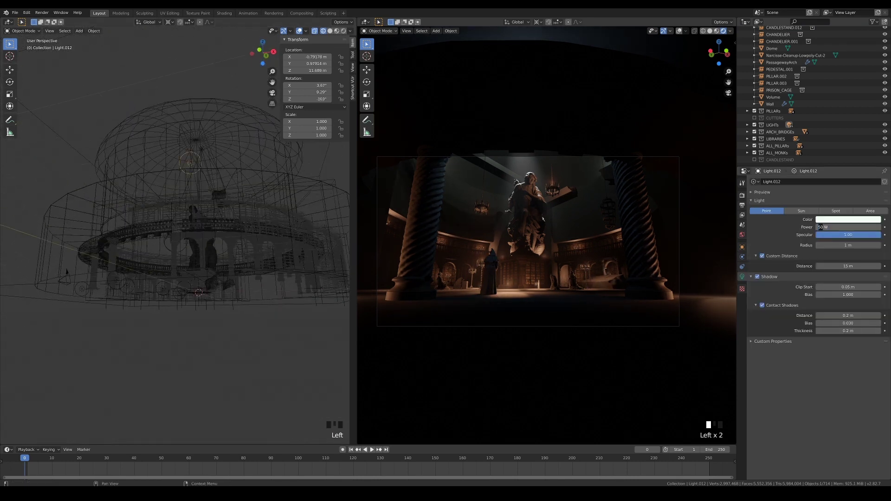
shift+middle_drag(265, 274, 186, 201)
scroll(234, 316, up, 5)
click(180, 240)
key(KP_7)
click(819, 227)
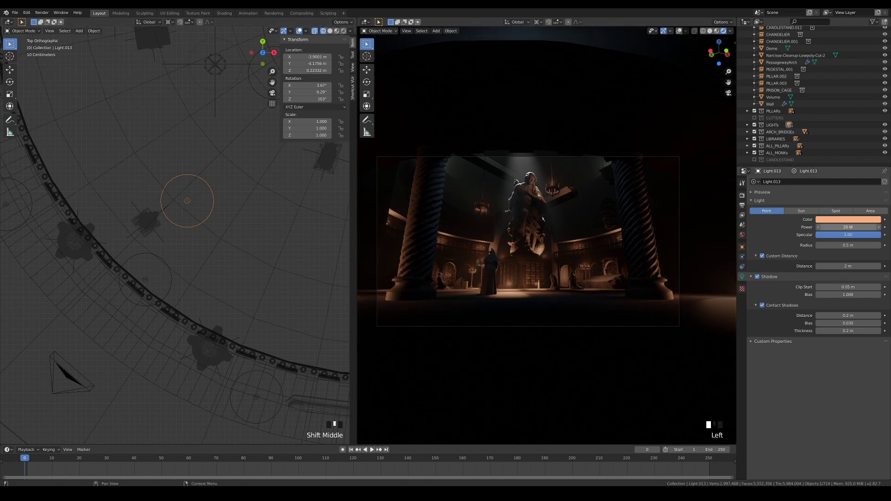
text(3)
key(Return)
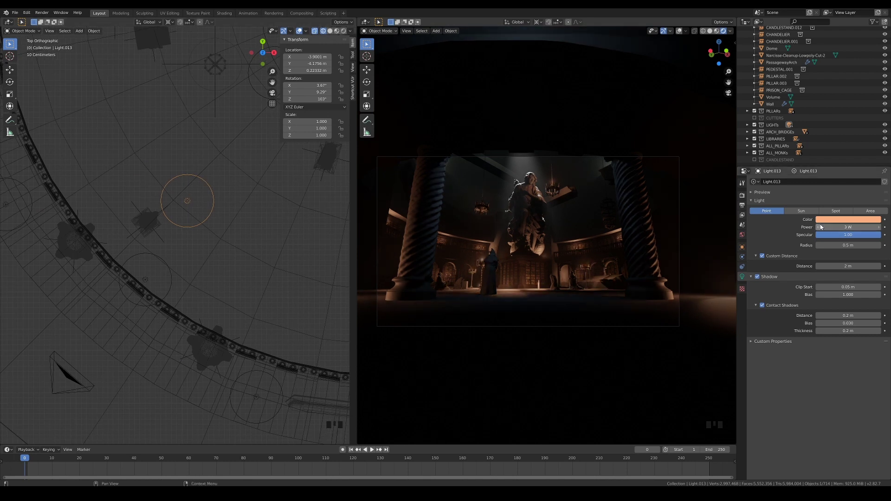
Select the 20 W candle light Light.006 near the statue and frame the whole floor plan
click(257, 256)
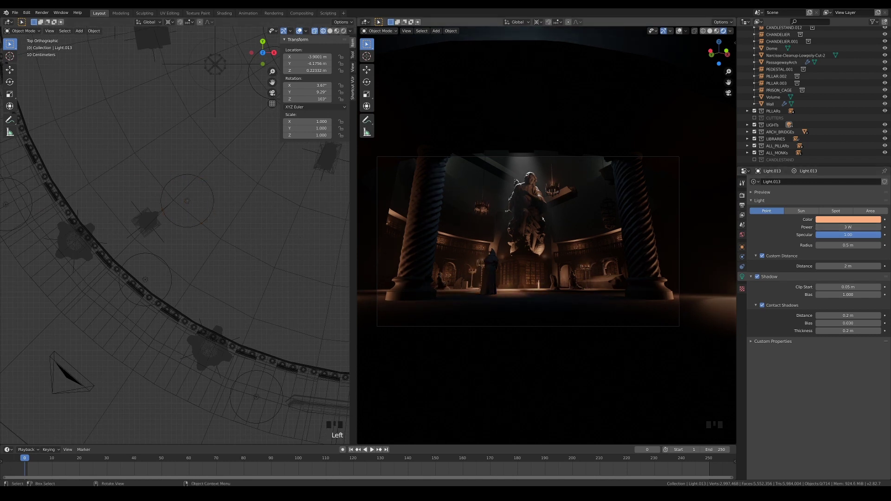
click(187, 200)
scroll(279, 236, down, 4)
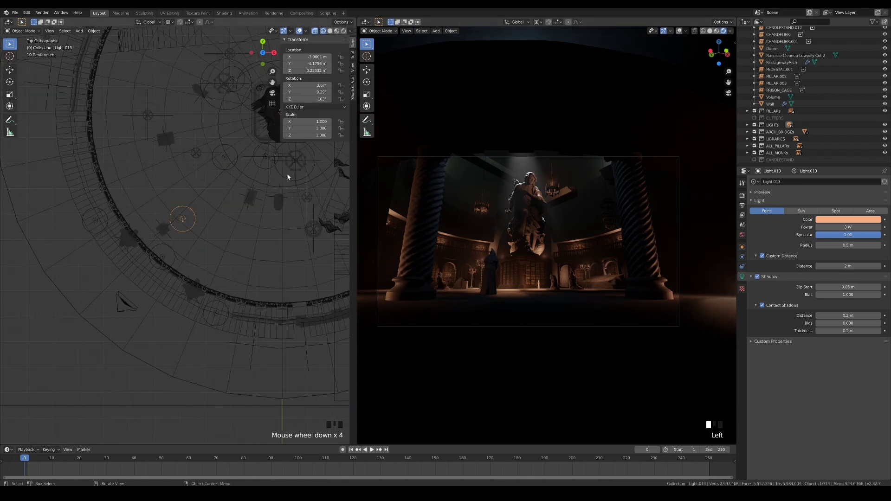
shift+middle_drag(288, 175, 262, 269)
scroll(262, 269, down, 2)
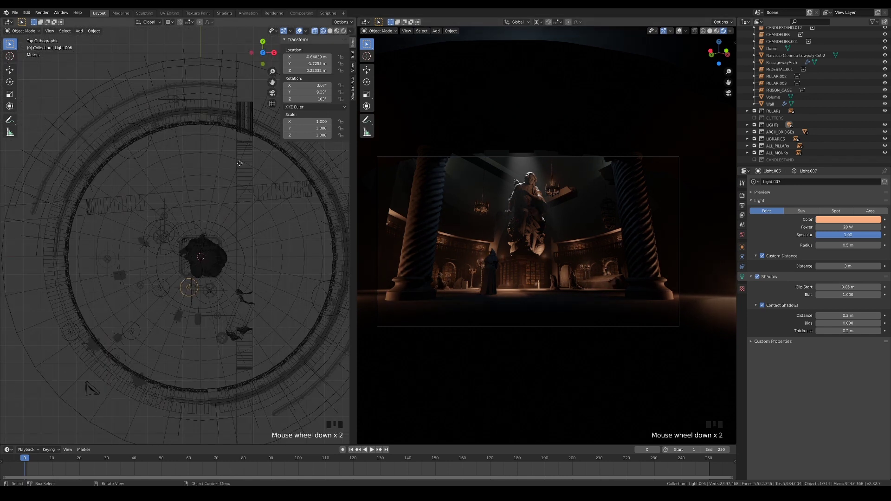
Duplicate the candle light as Light.016 and raise it along Z to about 6.57 m
key(shift+d)
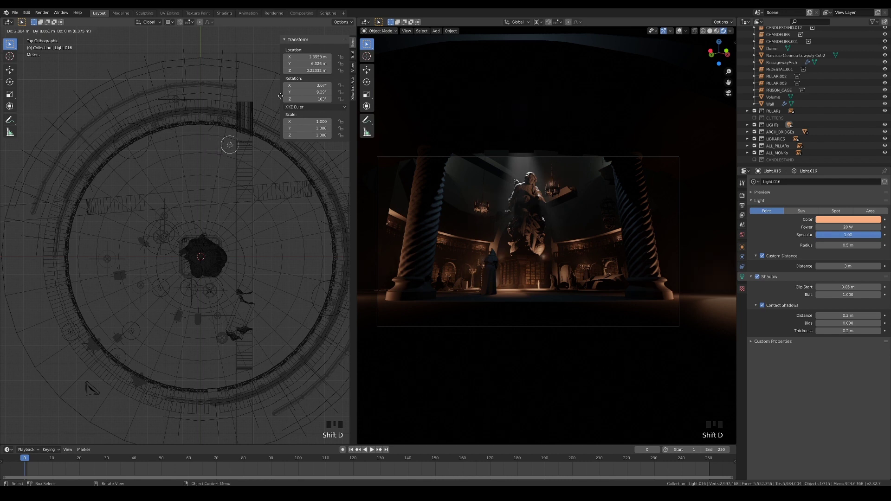
click(259, 128)
key(KP_3)
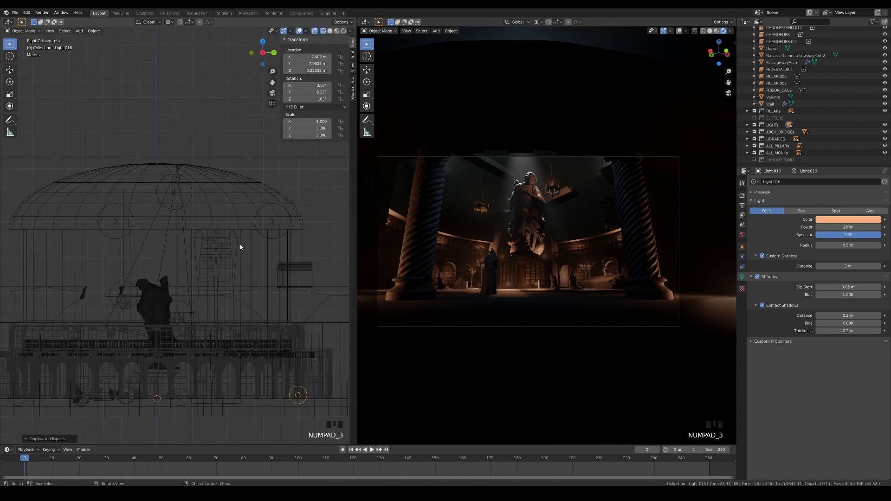
key(g)
key(z)
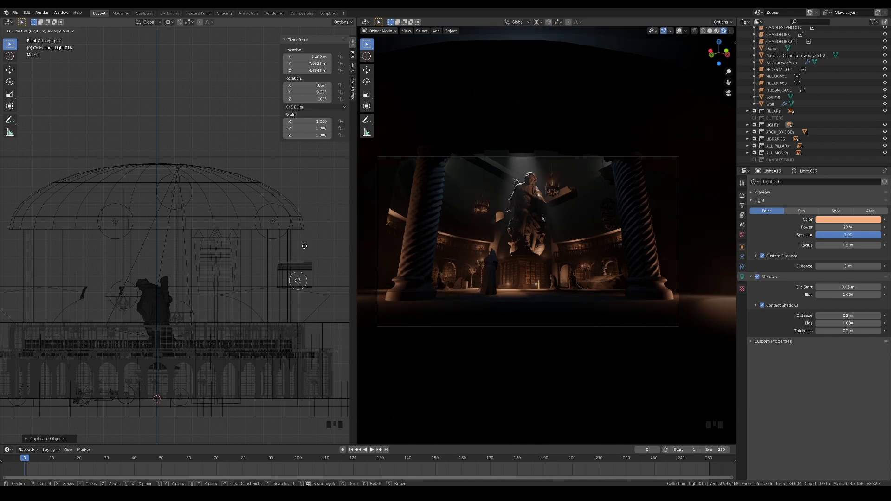
click(668, 270)
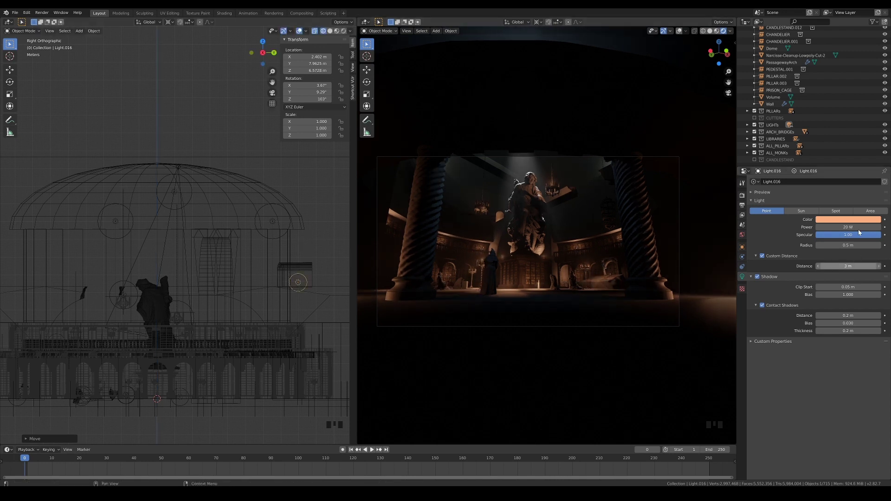
Set Light.016's power to 5 W and check its height from another angle
click(828, 227)
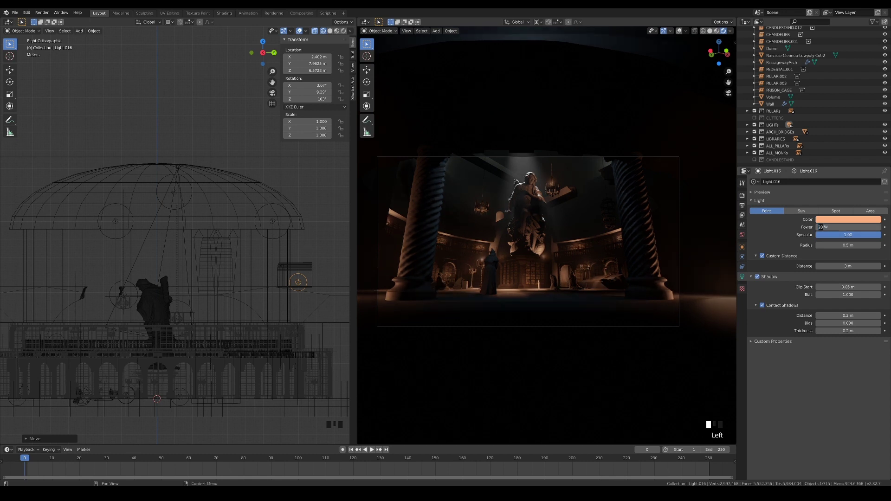
text(5)
key(Return)
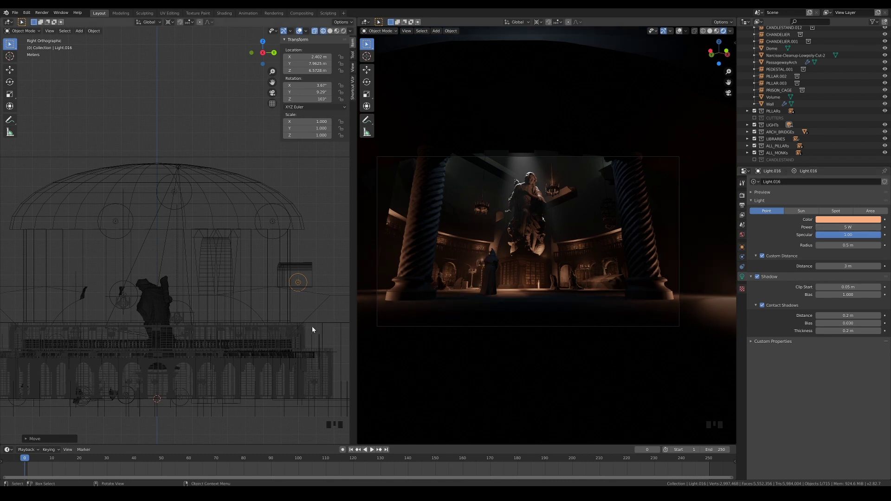
click(209, 307)
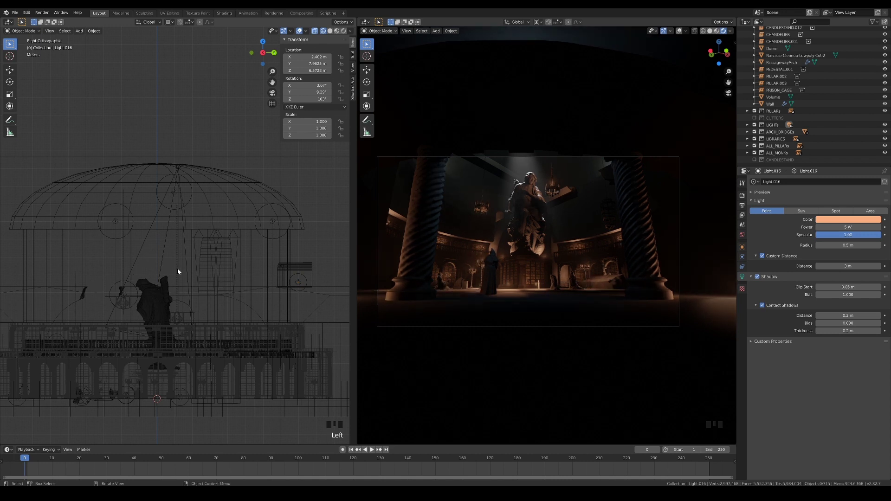
middle_drag(178, 271, 197, 275)
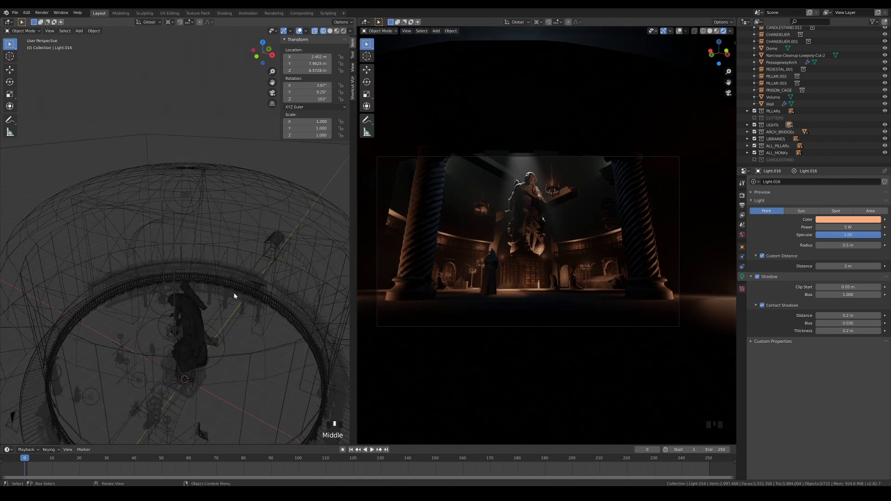
key(KP_7)
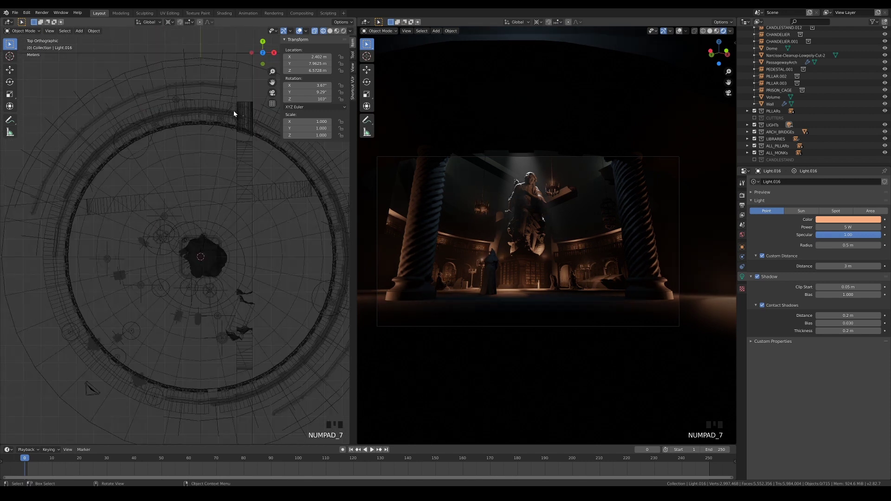
Select the raised balcony light Light.016 and duplicate it in place
click(233, 159)
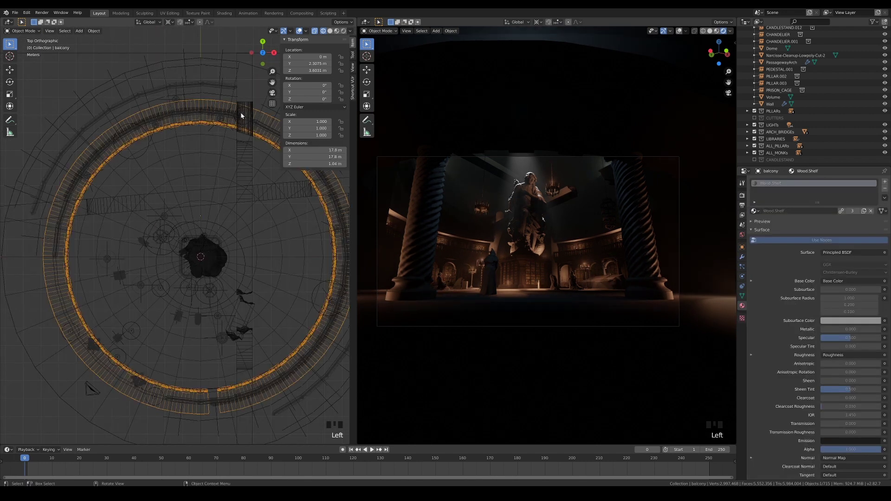
click(236, 110)
click(236, 110)
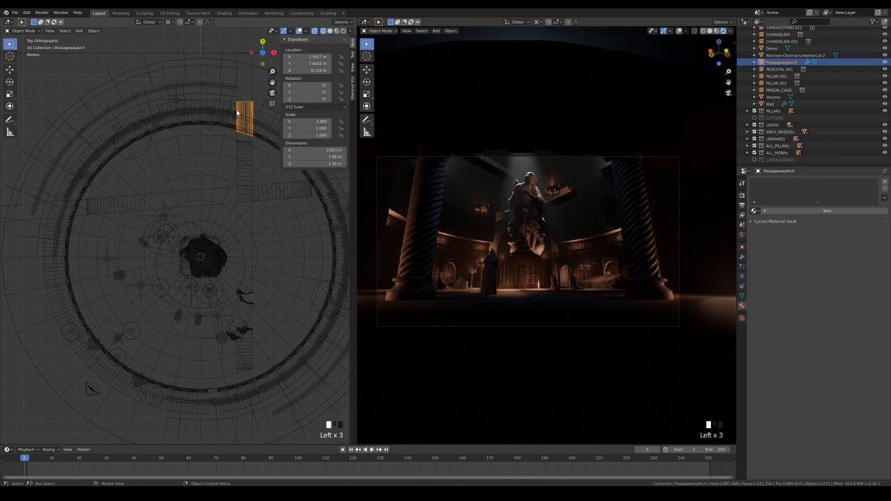
click(236, 110)
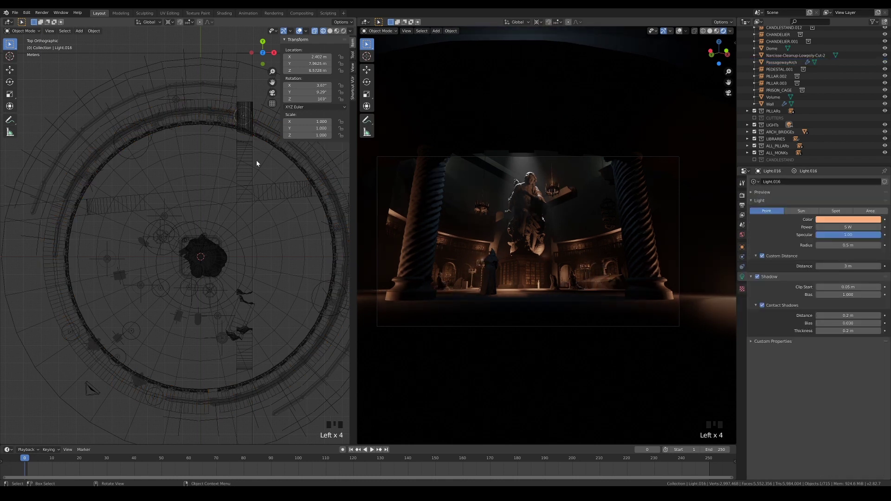
key(shift+d)
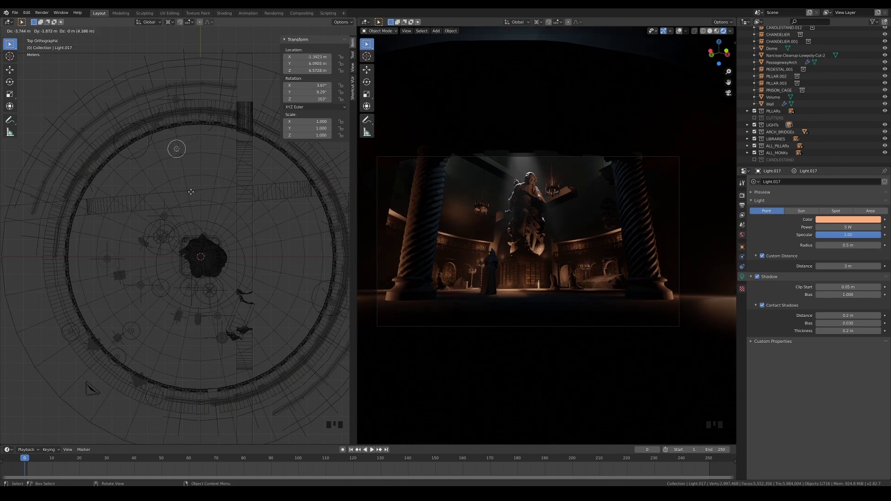
click(189, 196)
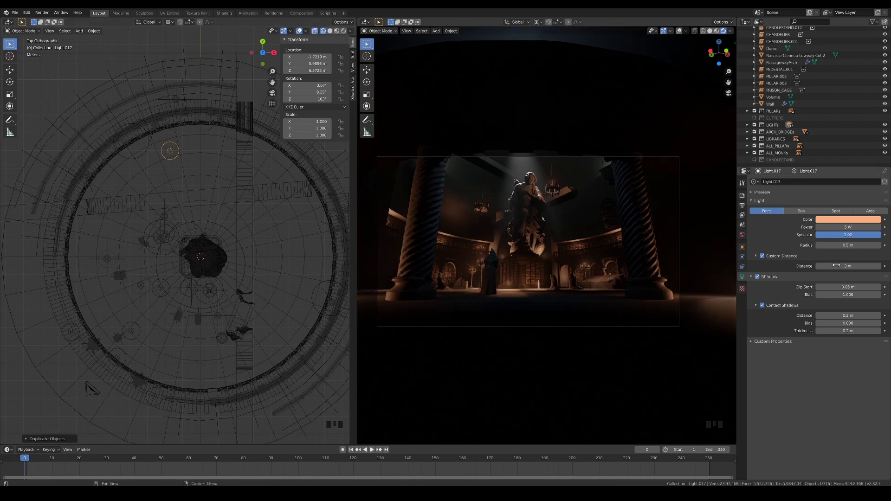
Set the copied light's custom distance to 5 m and power to 3 W
click(825, 266)
key(Return)
click(841, 227)
text(3)
key(Return)
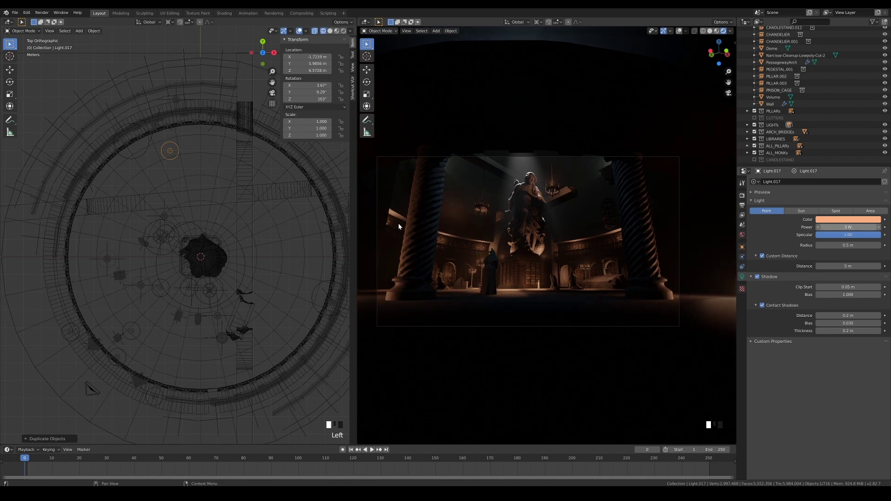
Lower Light.017 to about 5.07 m and shift it sideways to X -1.08, Y 5.10
key(KP_1)
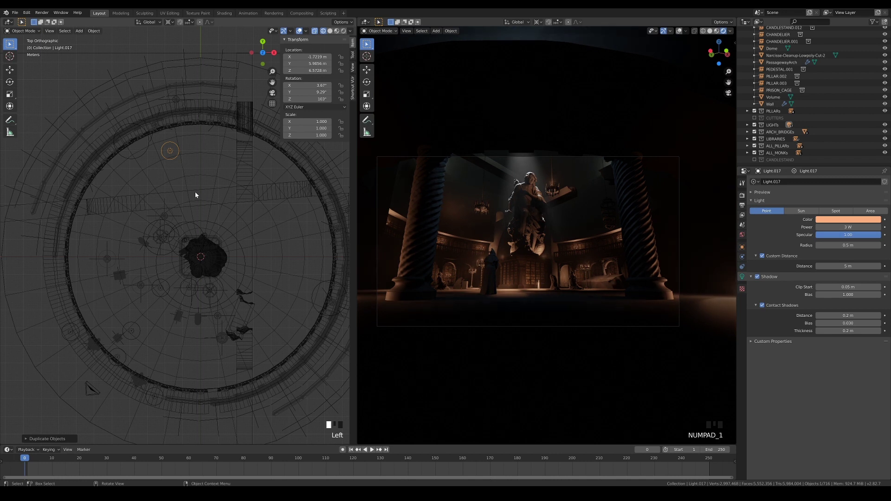
key(g)
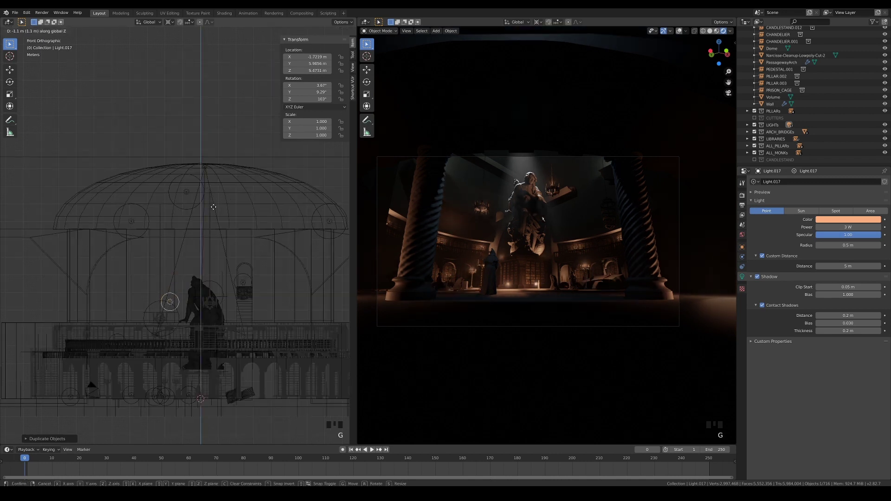
key(z)
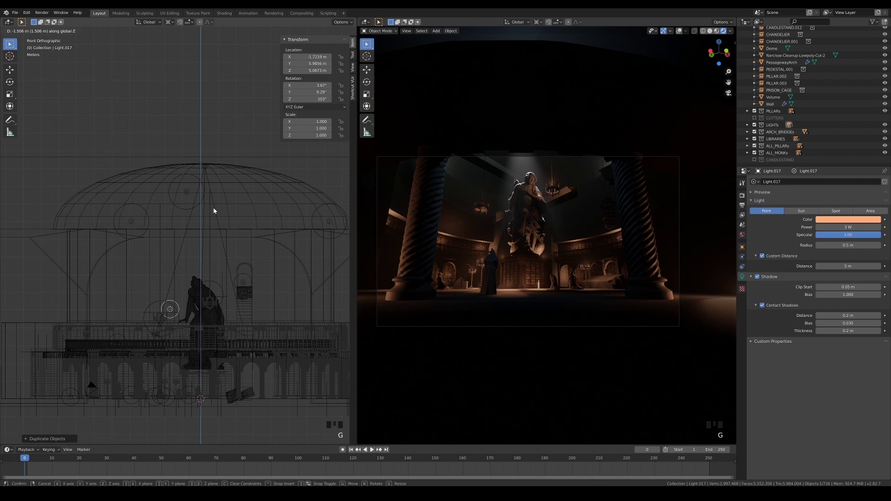
click(214, 211)
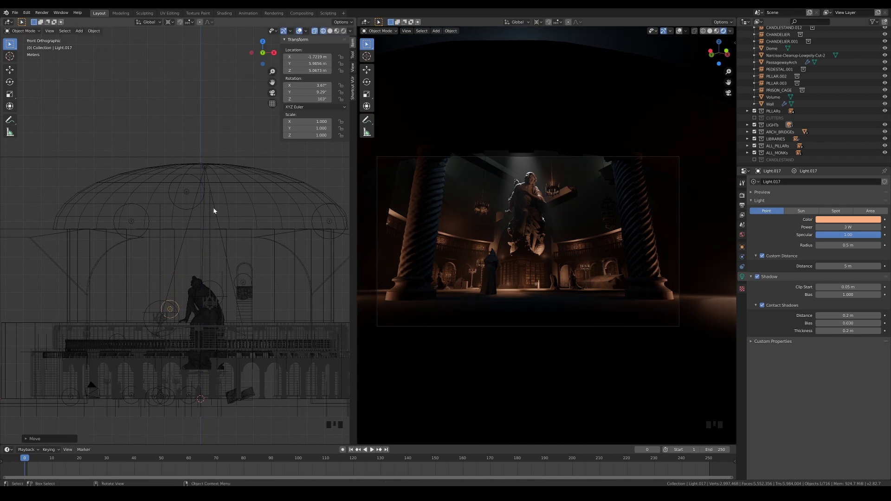
key(KP_7)
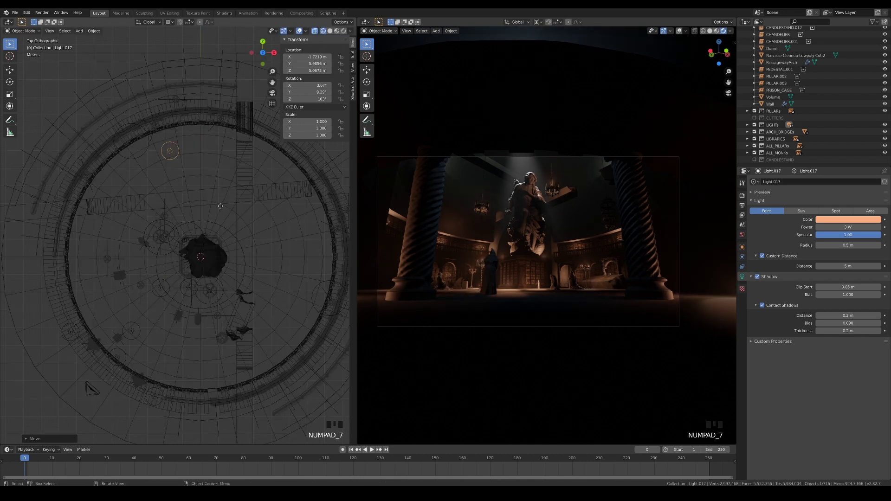
key(g)
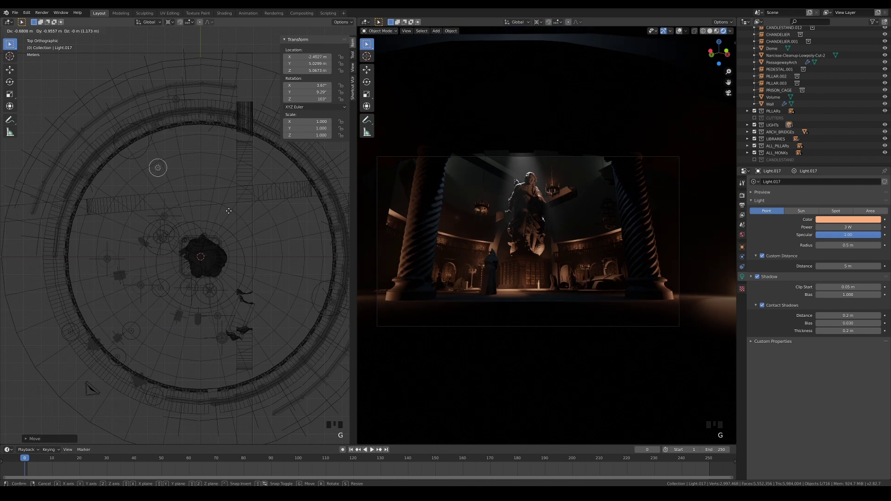
click(237, 215)
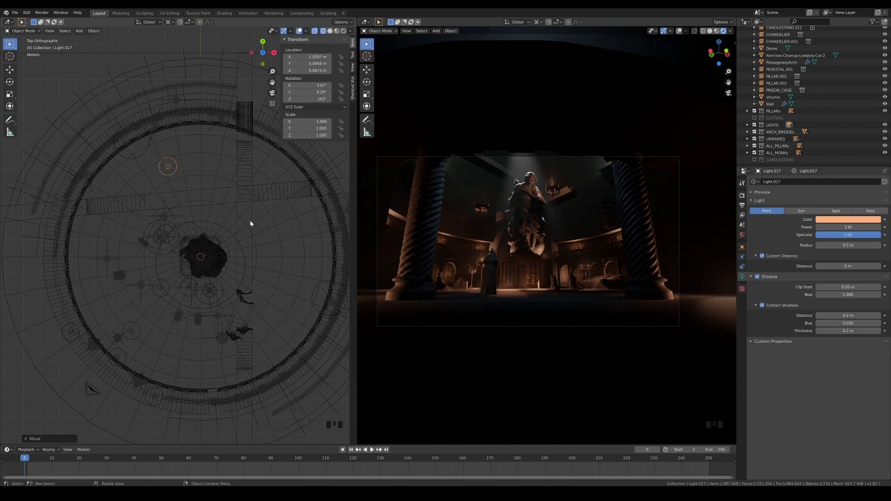
scroll(272, 219, down, 2)
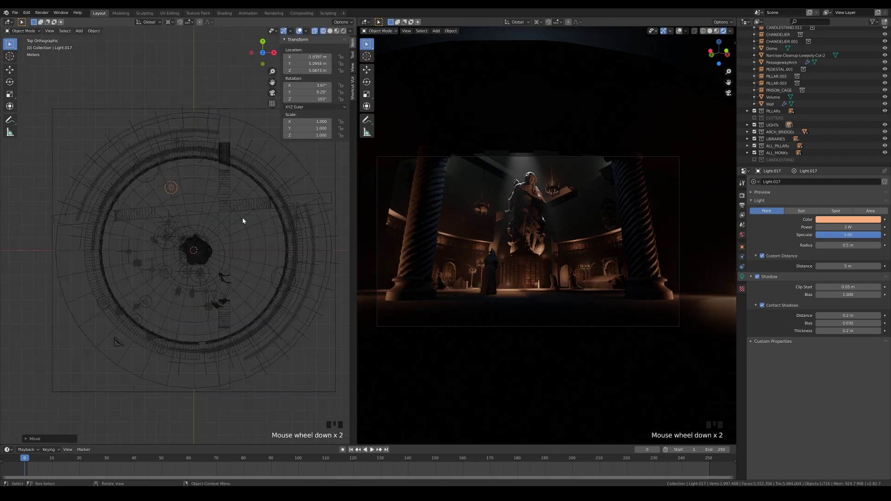
Duplicate Light.017 and place Light.018 on the ring's right side near X 5.49 m
key(shift+d)
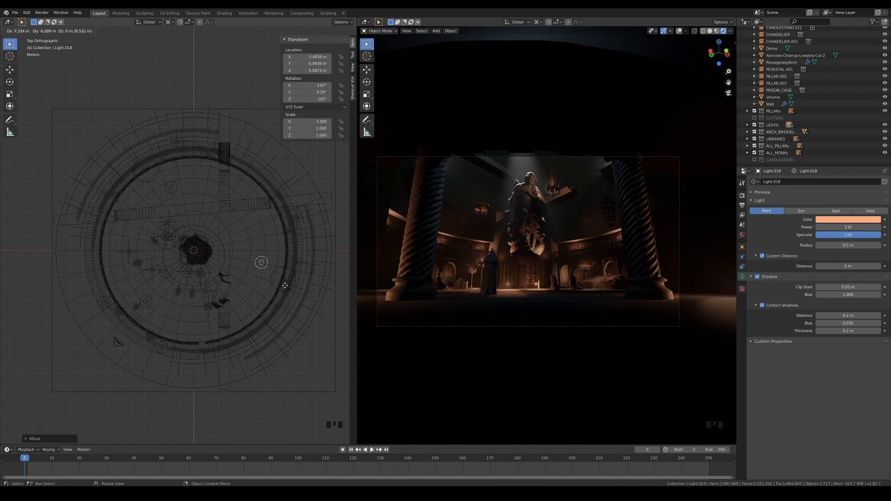
click(272, 339)
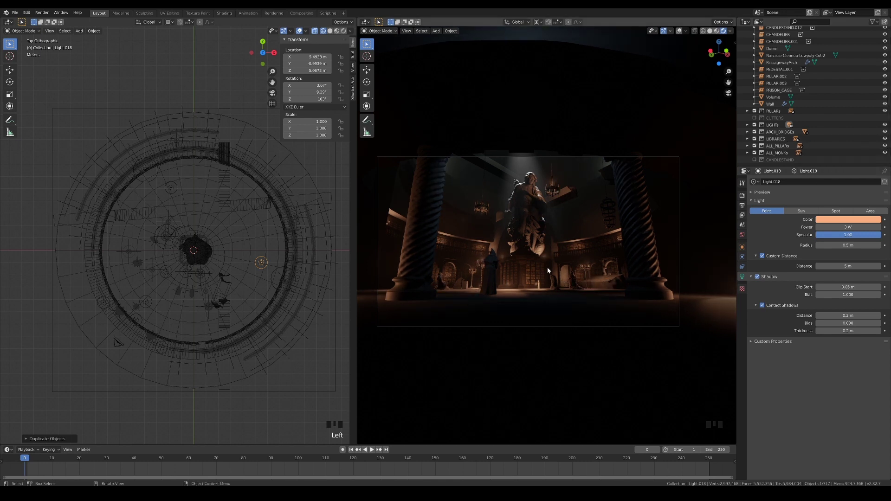
Maximize the rendered camera viewport with Ctrl+Space to review the candlelit cathedral
key(ctrl+space)
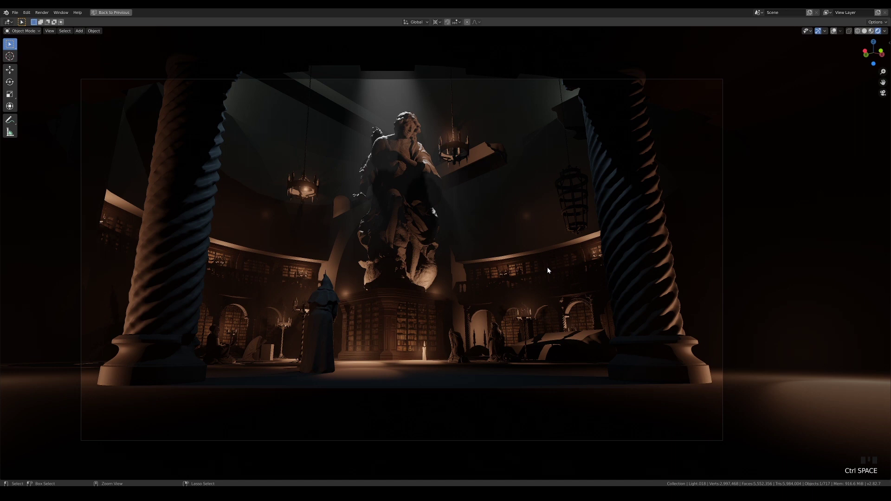